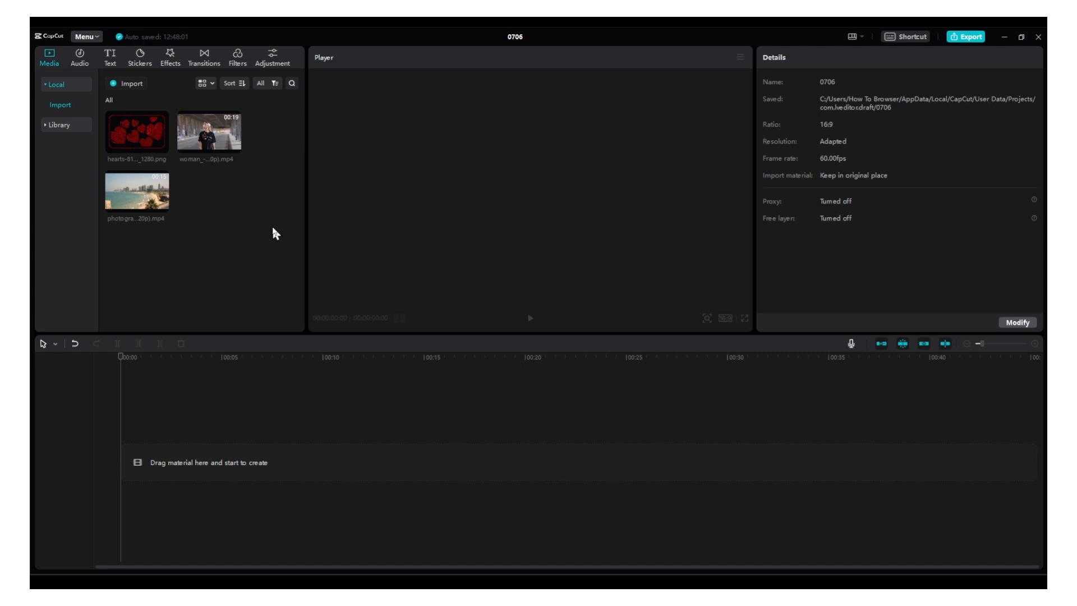
Add the photographer video to the timeline and set its canvas background to solid black
left_click_drag(137, 191, 136, 396)
left_click(250, 393)
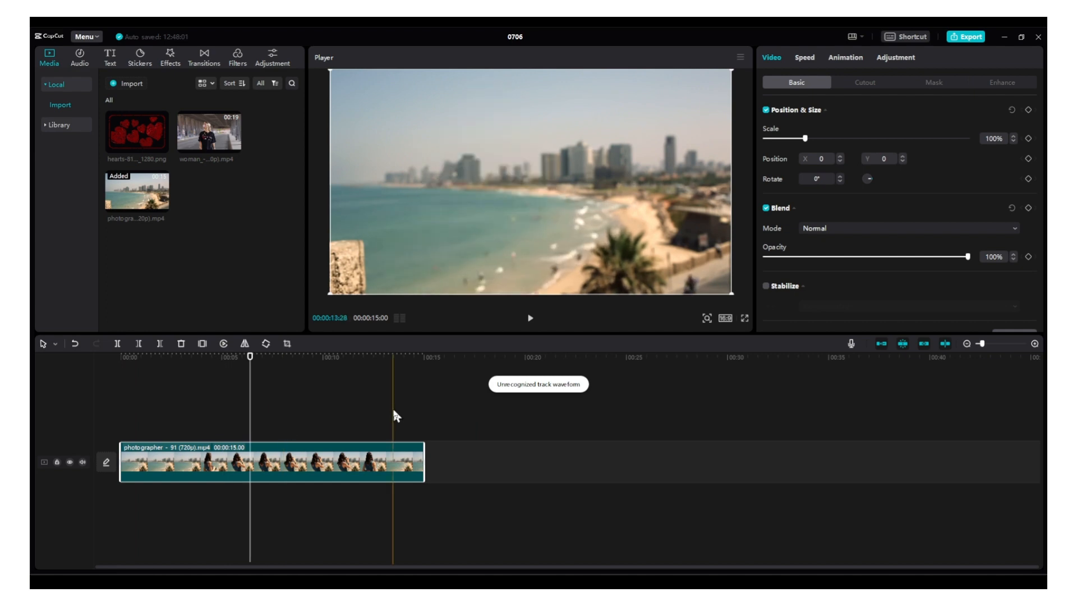
scroll(798, 298, "down", 2)
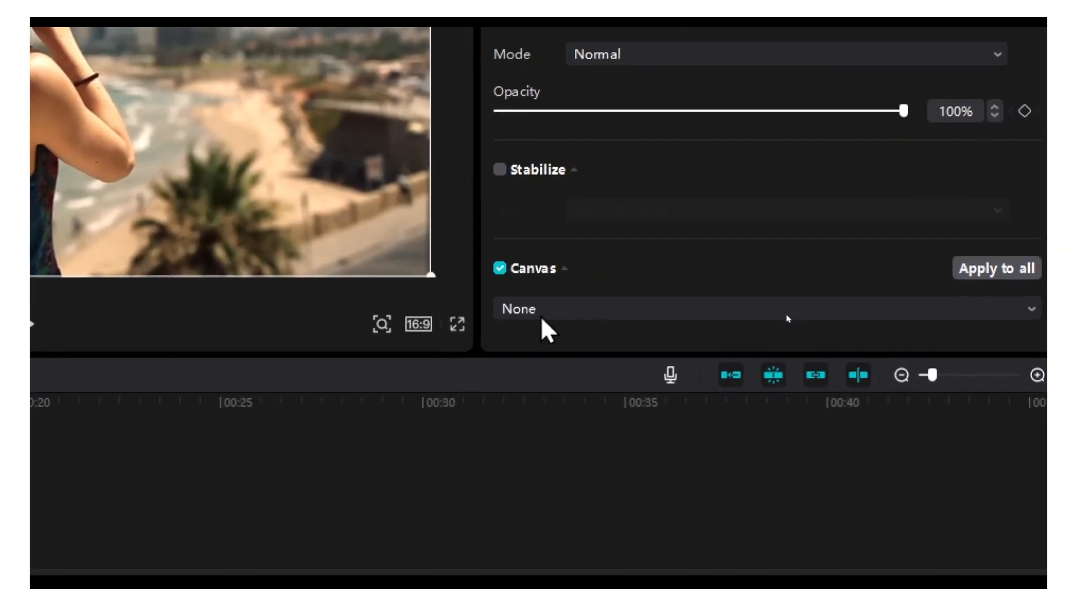
left_click(541, 316)
left_click(572, 413)
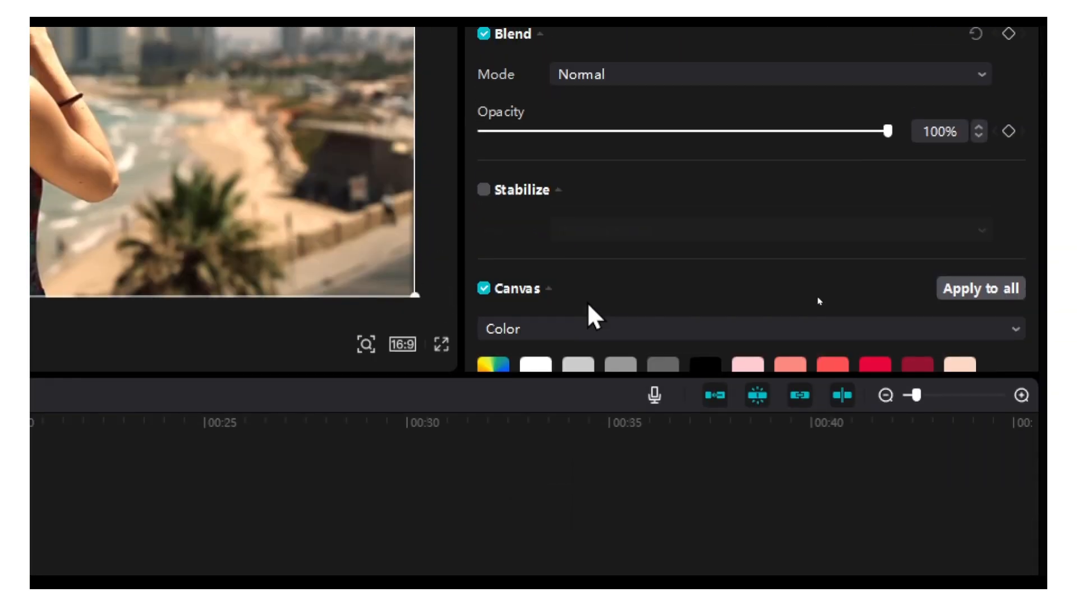
scroll(701, 218, "down", 5)
left_click(704, 83)
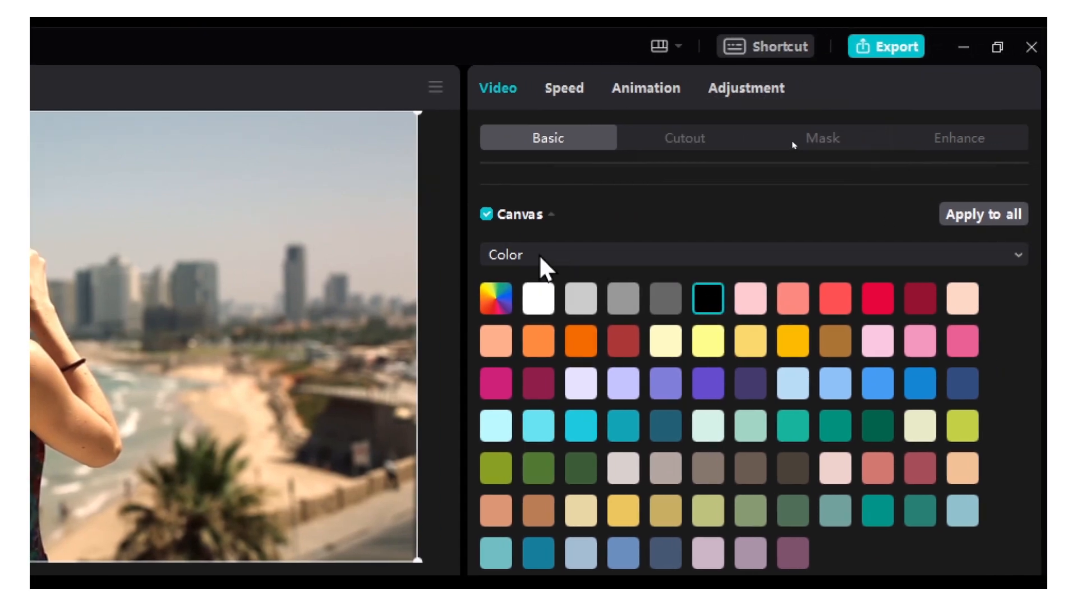
left_click(542, 257)
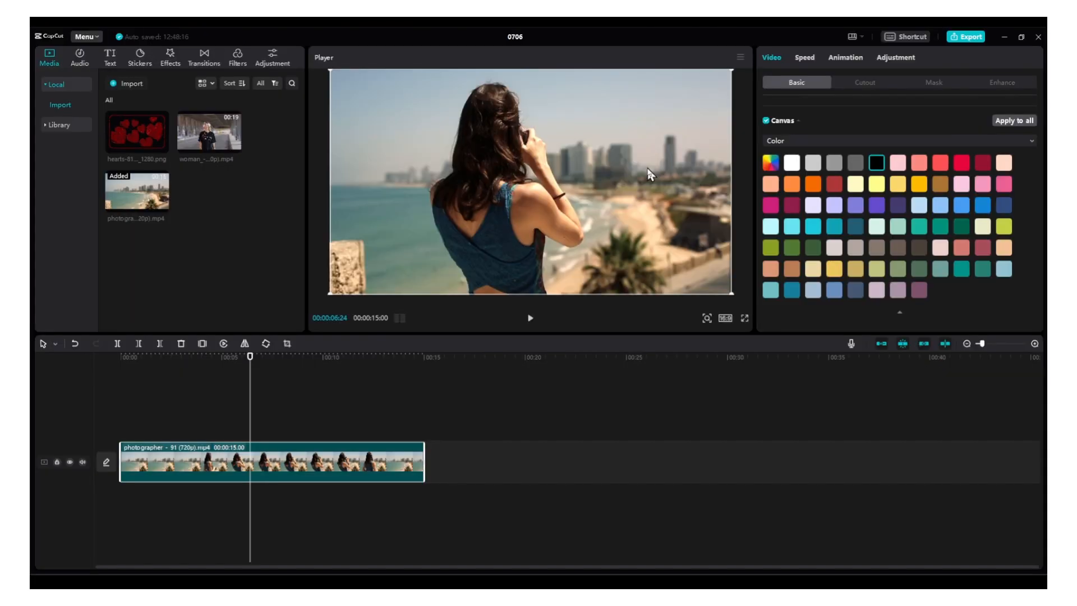
Shrink the photographer clip to 1% scale so the black canvas fills the frame, and check other moments of the clip
left_click_drag(733, 294, 546, 198)
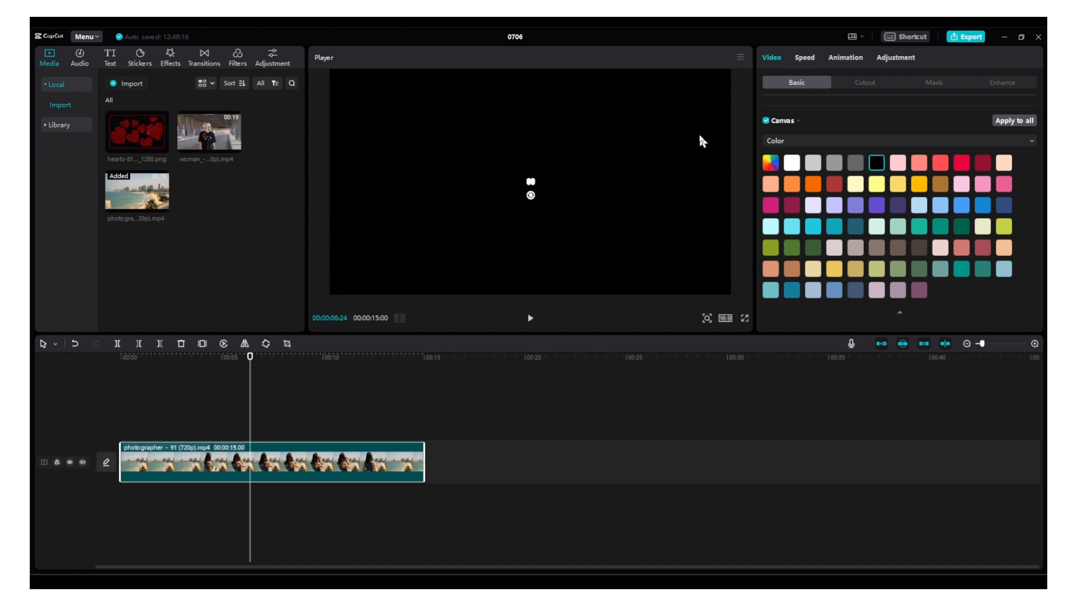
scroll(803, 128, "up", 5)
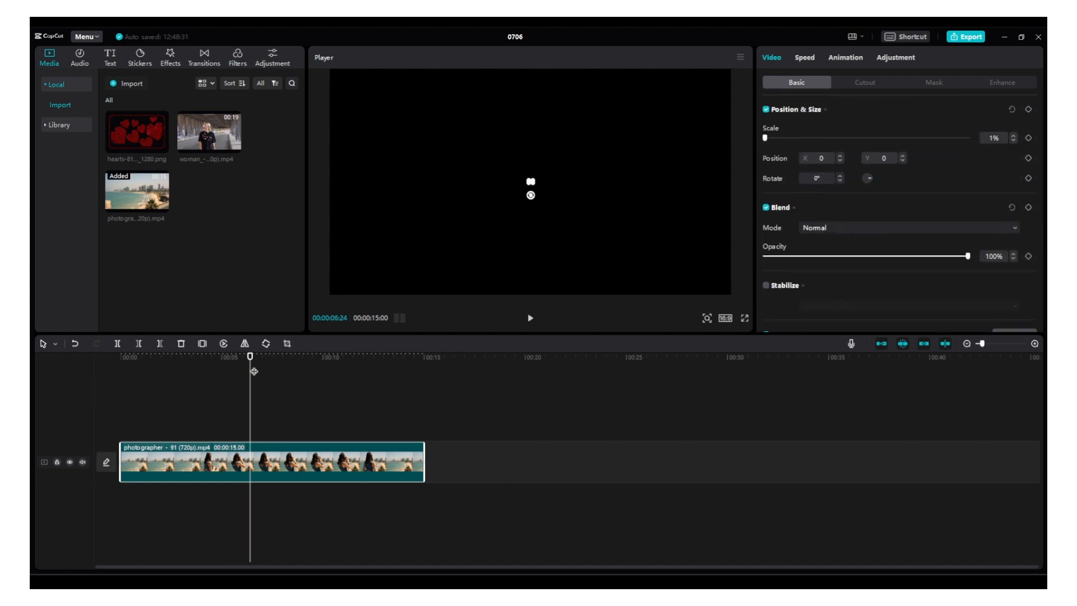
left_click(483, 388)
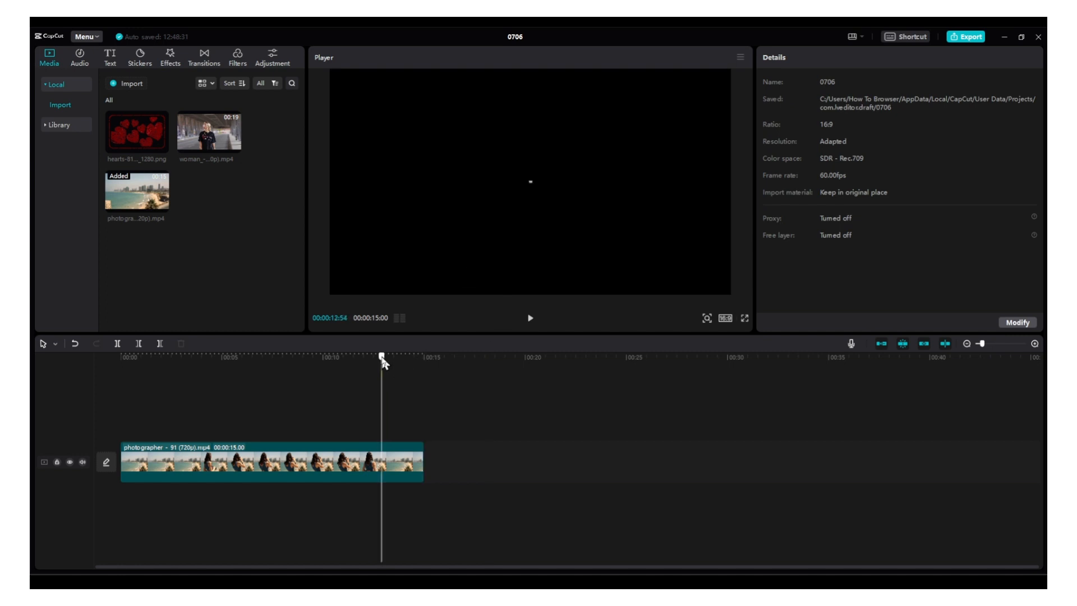
left_click_drag(382, 357, 172, 358)
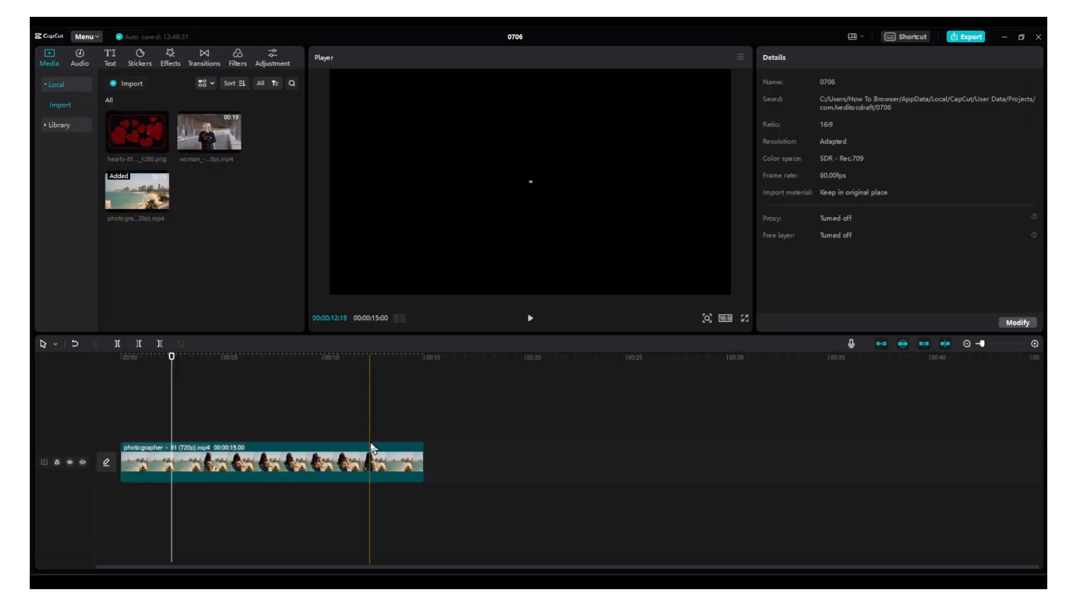
Try the Brighten and Screen blend modes on the photographer clip
left_click(392, 451)
left_click(808, 229)
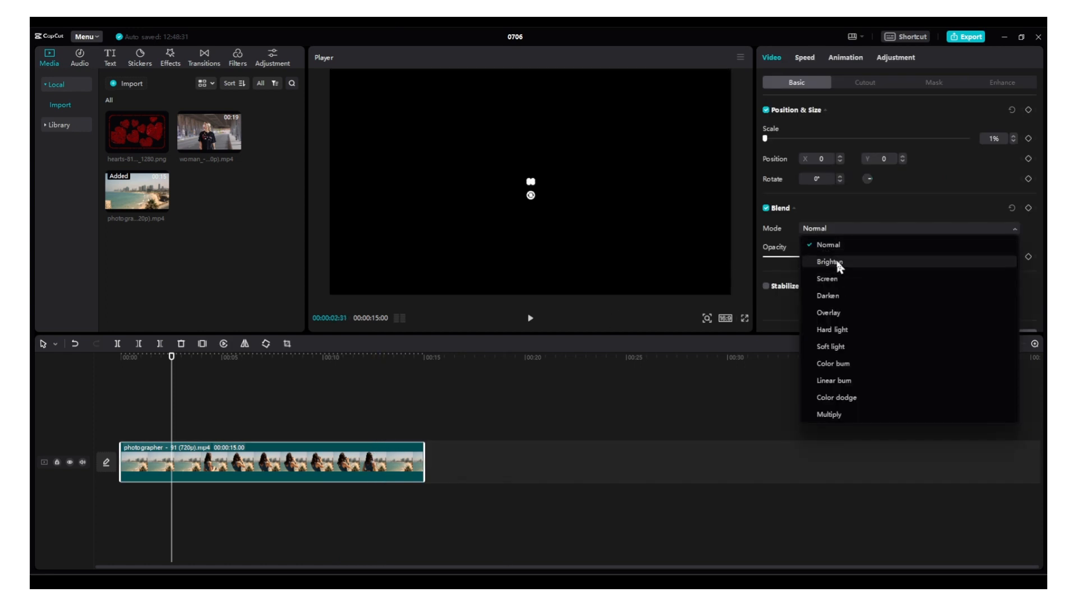
left_click(836, 263)
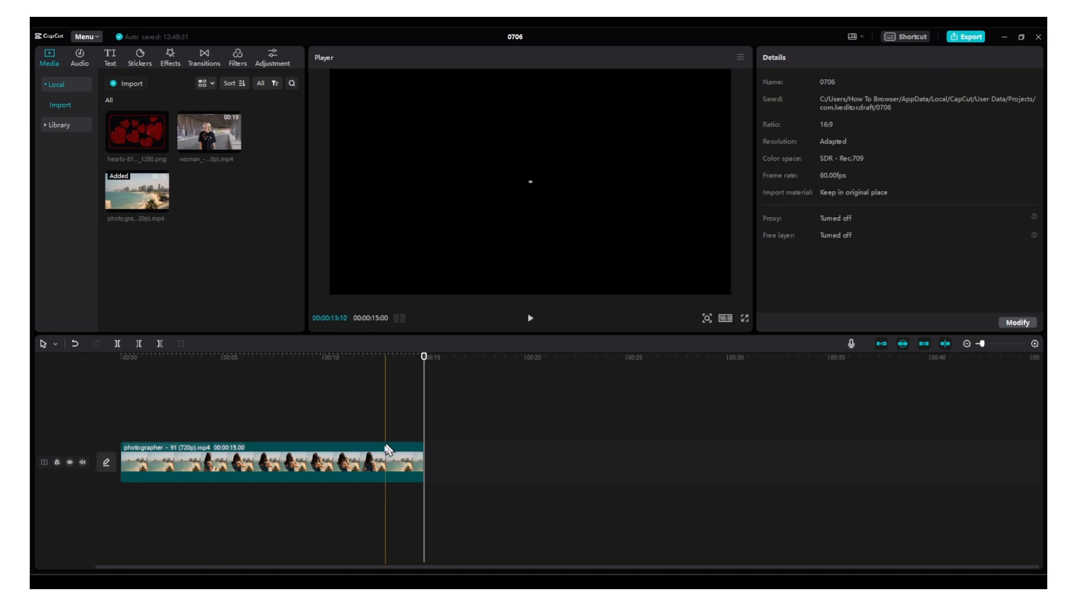
left_click(385, 448)
left_click(812, 229)
left_click(835, 279)
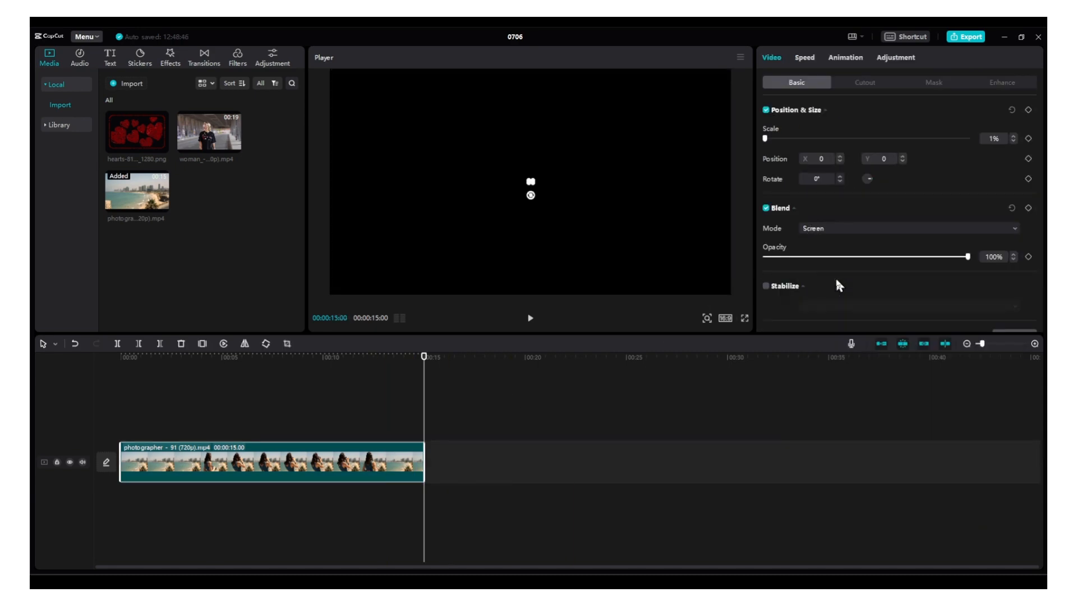
Set the photographer clip's blend mode to Multiply and keep the clip selected
left_click(830, 231)
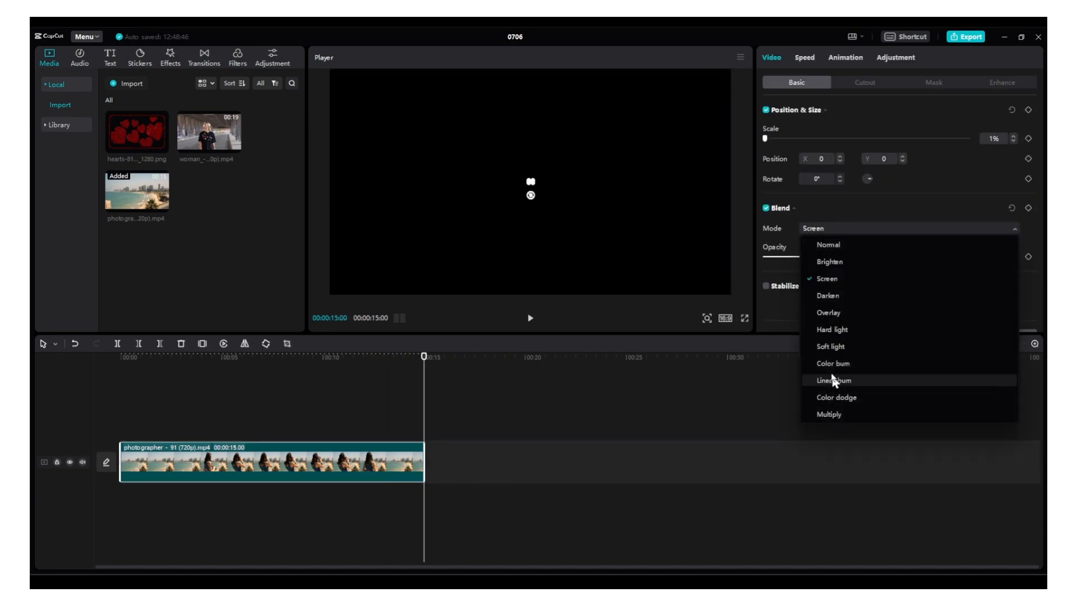
left_click(826, 414)
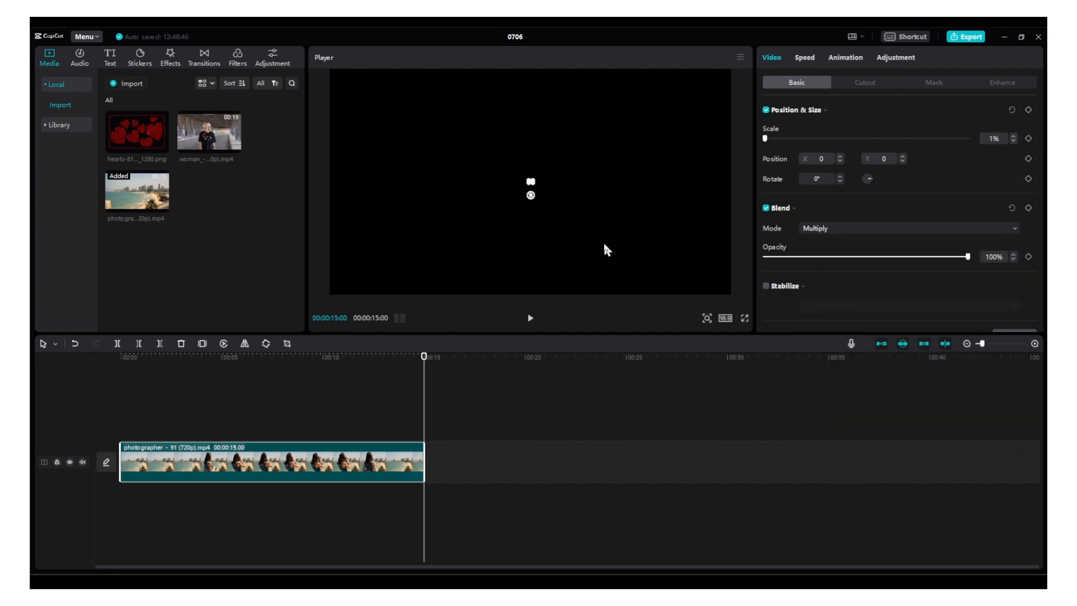
left_click(394, 413)
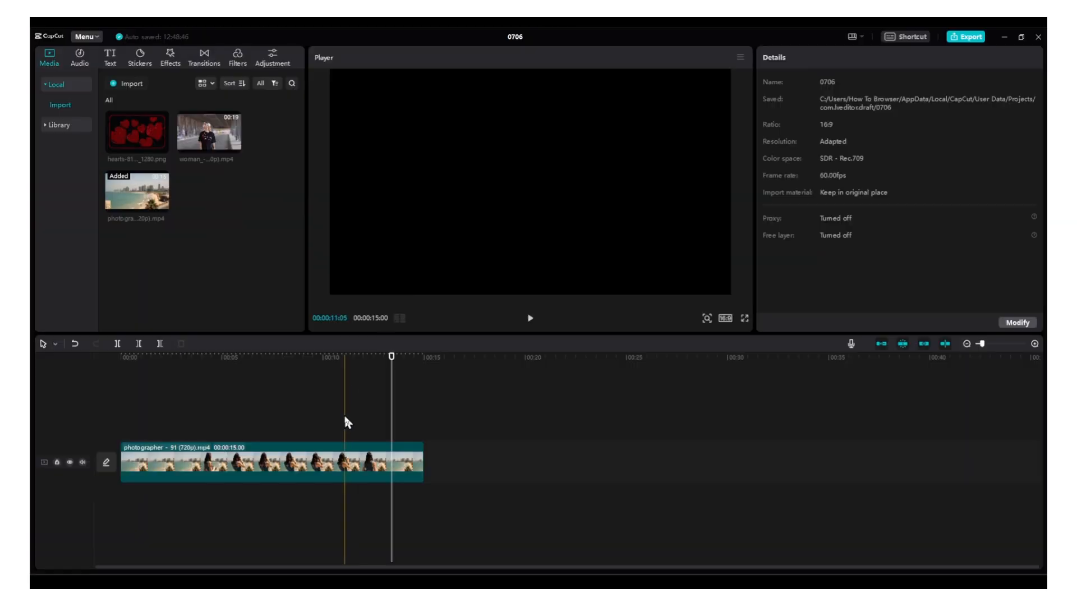
left_click(348, 461)
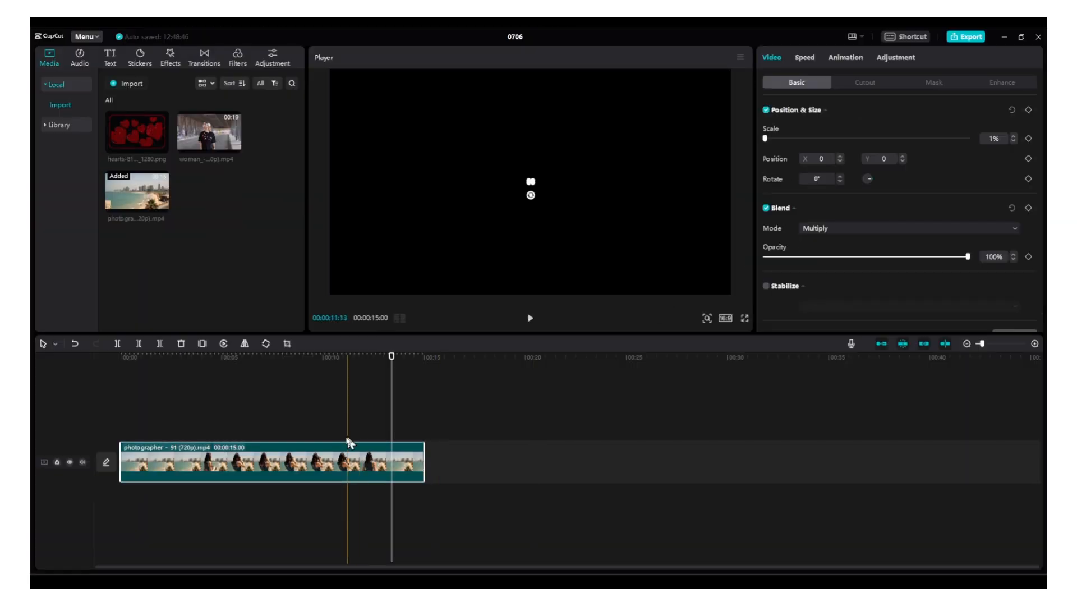
Add a default text clip above the video and stretch it over the clip's full 15-second length
left_click(113, 55)
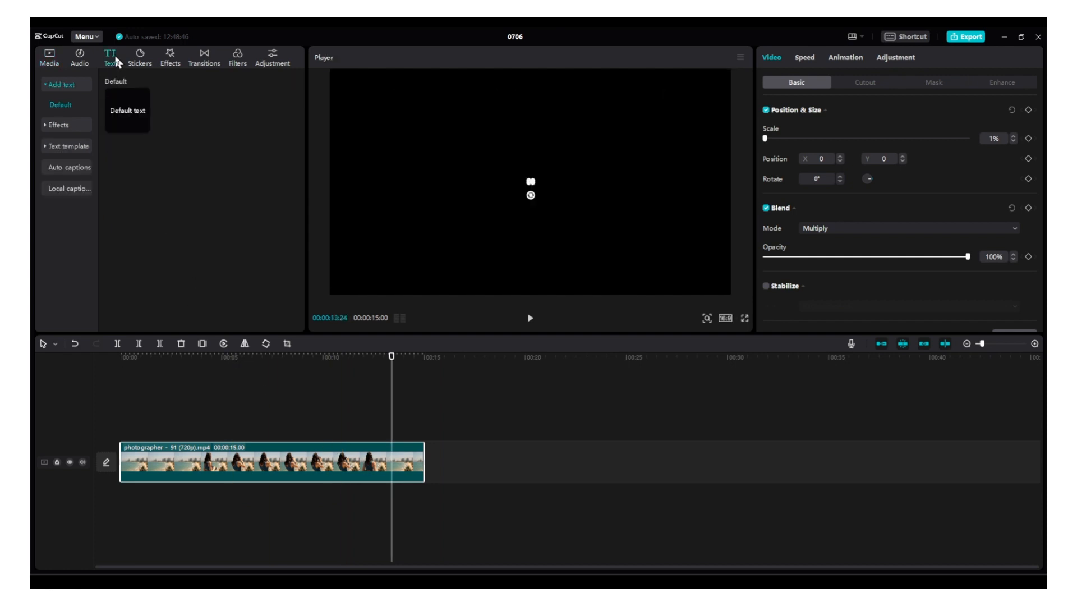
left_click(144, 129)
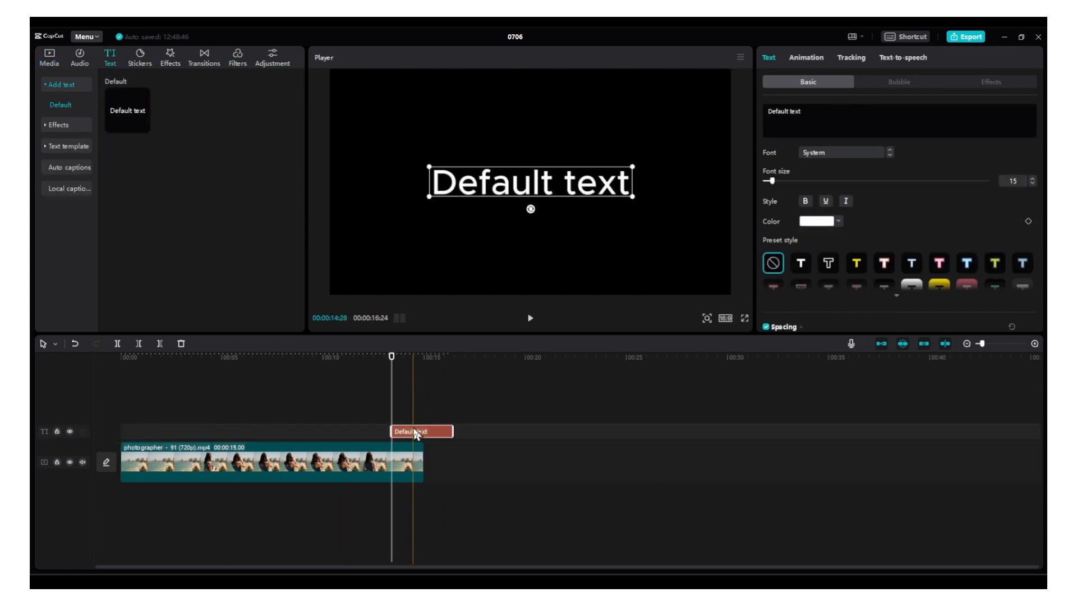
mouse_move(415, 433)
left_mouse_down()
mouse_move(145, 434)
mouse_move(418, 440)
left_mouse_up()
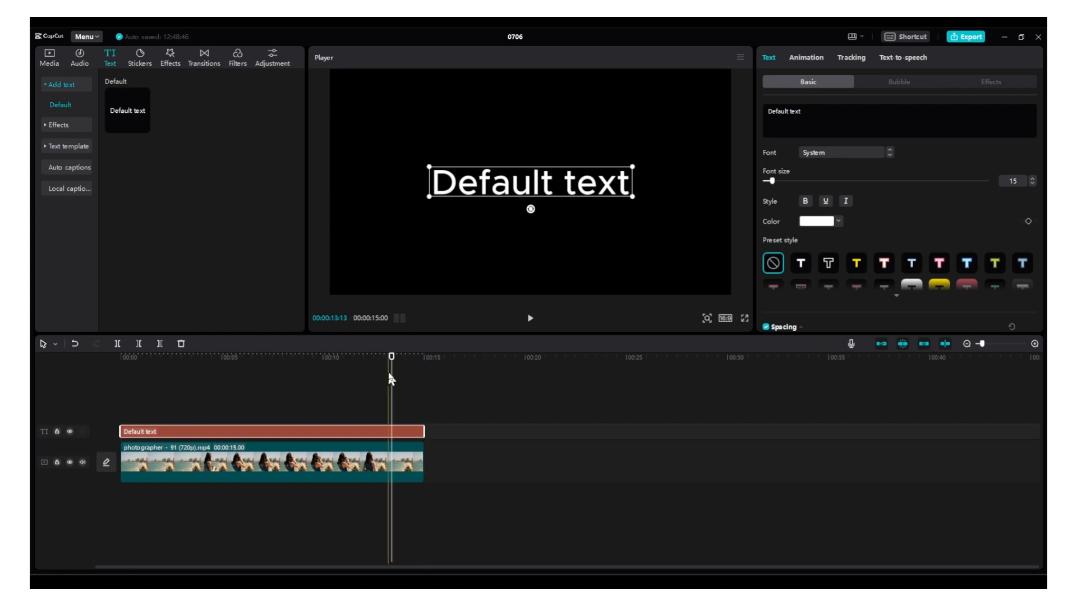
Enlarge the text to font size 26 and replace its wording with SUBSCRIBE
left_click_drag(391, 379, 250, 370)
mouse_move(772, 181)
left_mouse_down()
mouse_move(791, 184)
mouse_move(781, 183)
left_mouse_up()
key("ctrl+a")
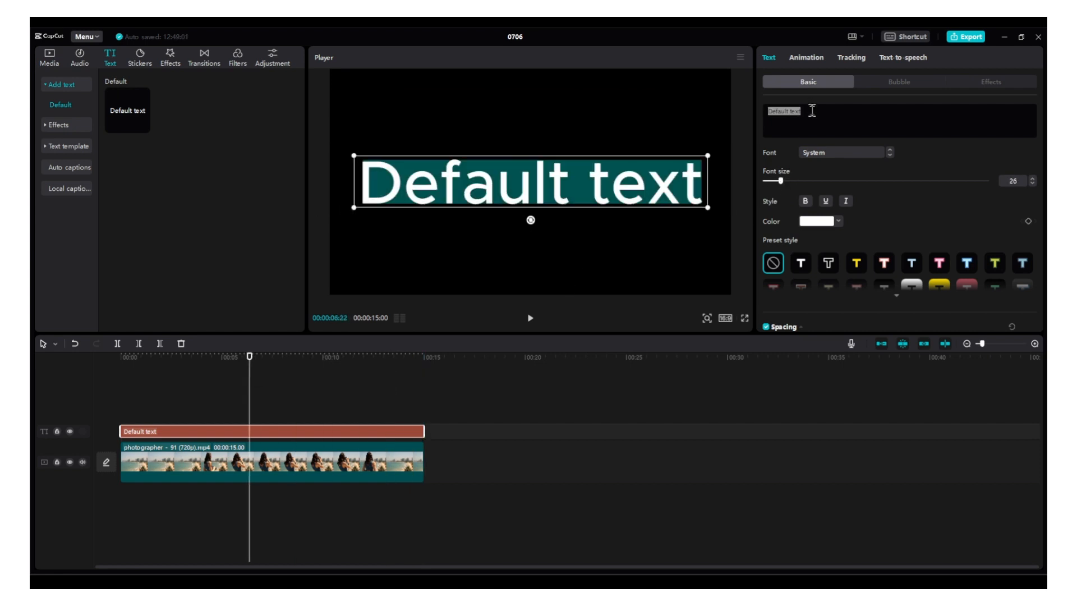
type("SUBSCRIBE")
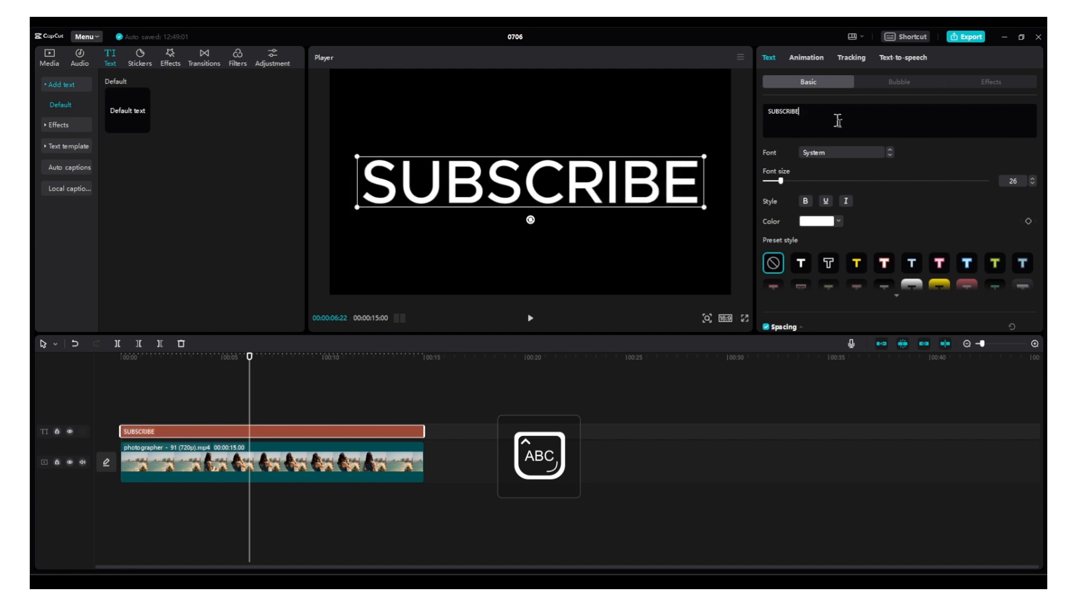
Combine the SUBSCRIBE text and the photographer clip into one compound clip
left_click_drag(441, 354, 353, 467)
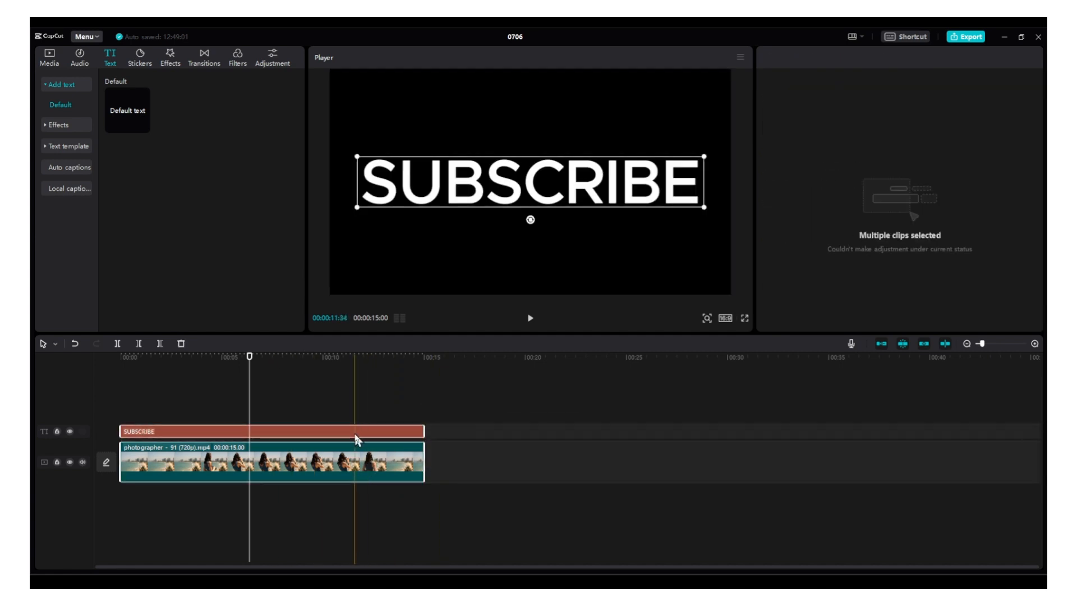
right_click(363, 460)
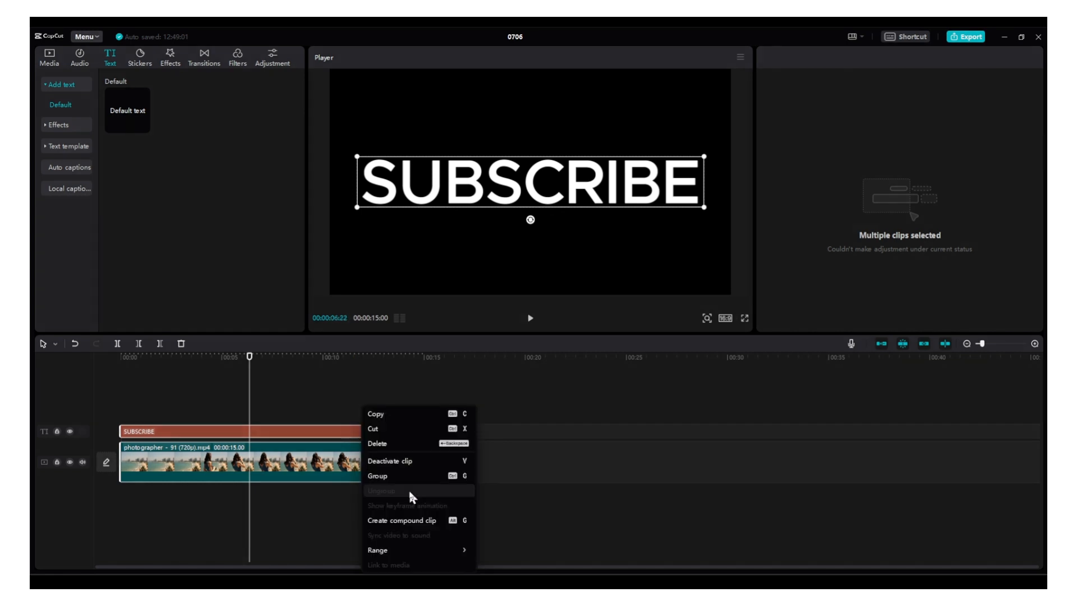
left_click(402, 520)
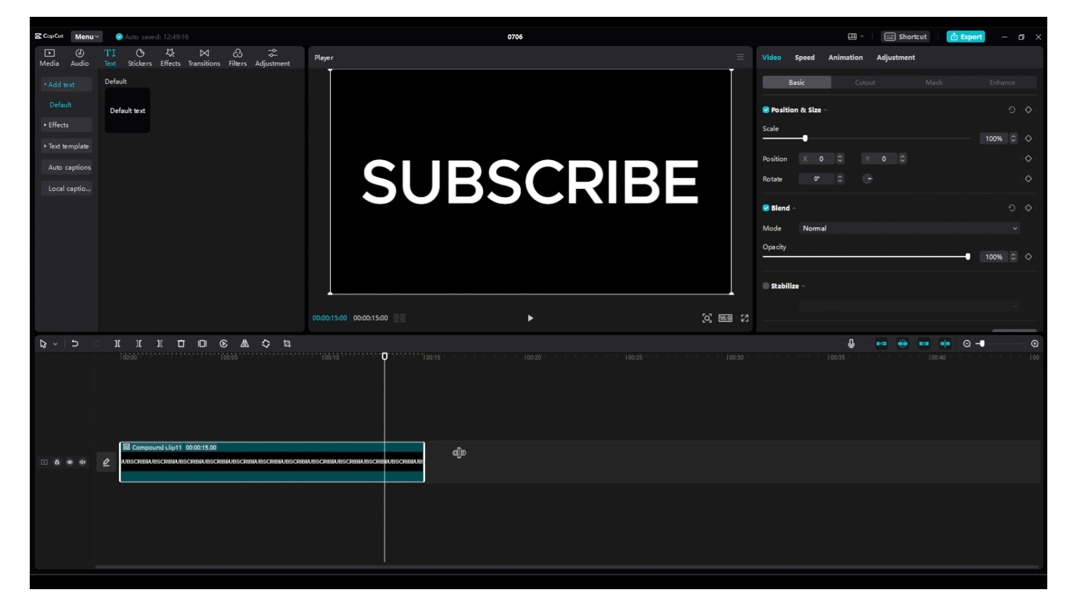
left_click(418, 358)
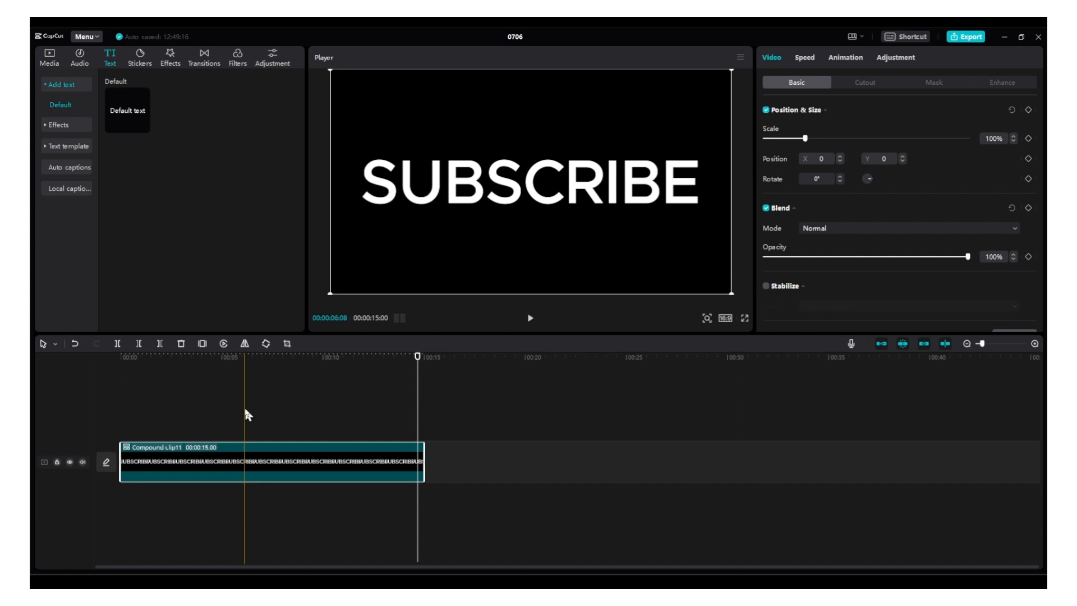
Add the woman video on a track above the compound clip and trim its end to the playhead
left_click(49, 57)
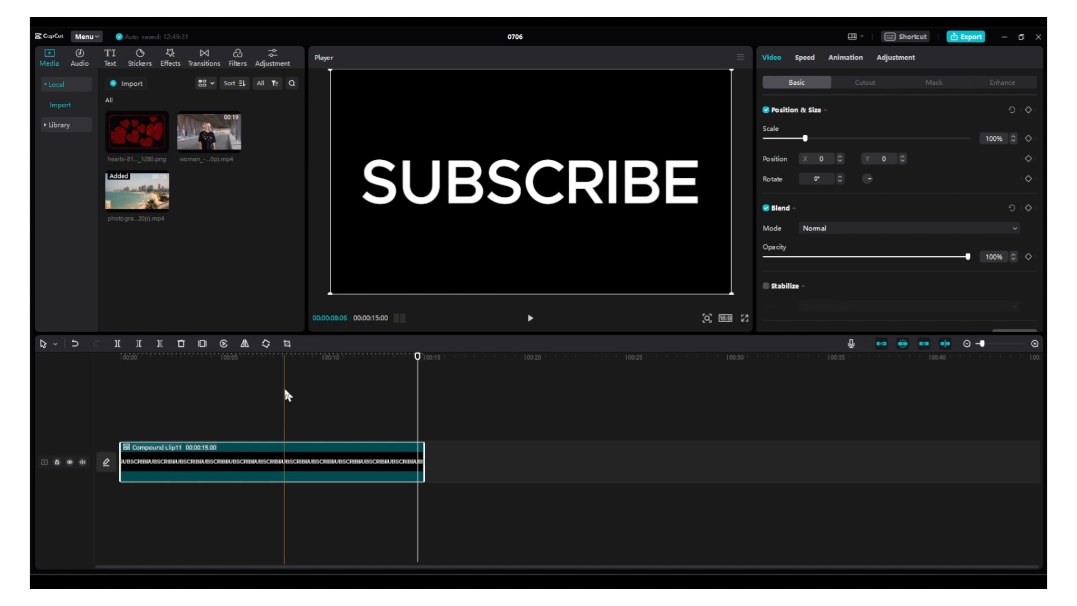
left_click_drag(233, 143, 135, 422)
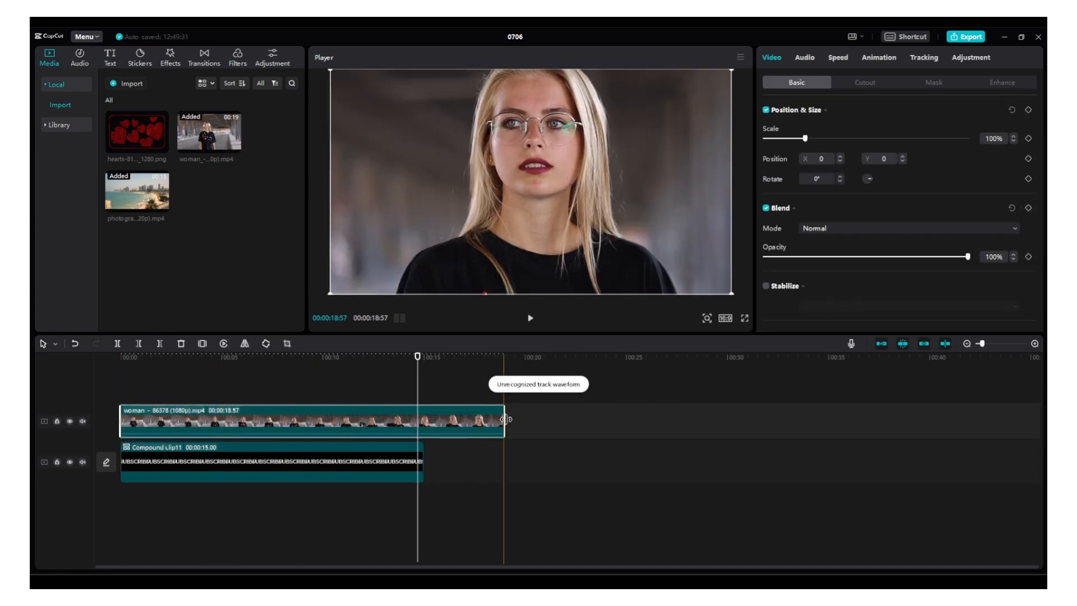
left_click_drag(505, 420, 418, 429)
Rearrange the tracks so the compound clip lies above the woman clip, both starting at 00:00
left_click_drag(359, 461, 556, 426)
left_click_drag(303, 461, 298, 406)
left_click_drag(398, 399, 275, 470)
left_click(258, 357)
left_click(280, 410)
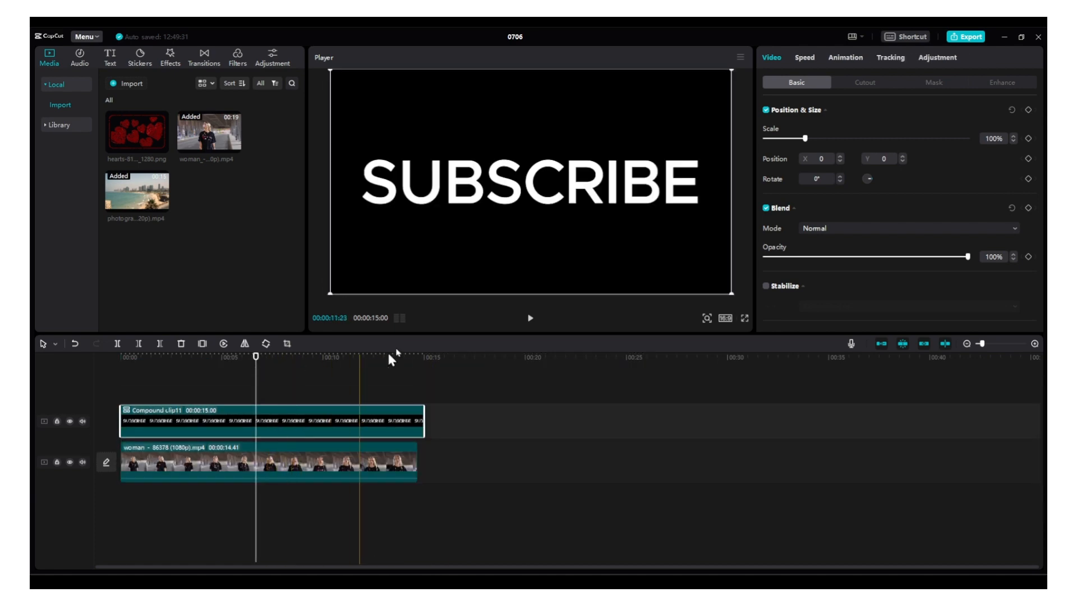
Set the compound clip's blend mode to Multiply so the woman video fills the letters
left_click(331, 472)
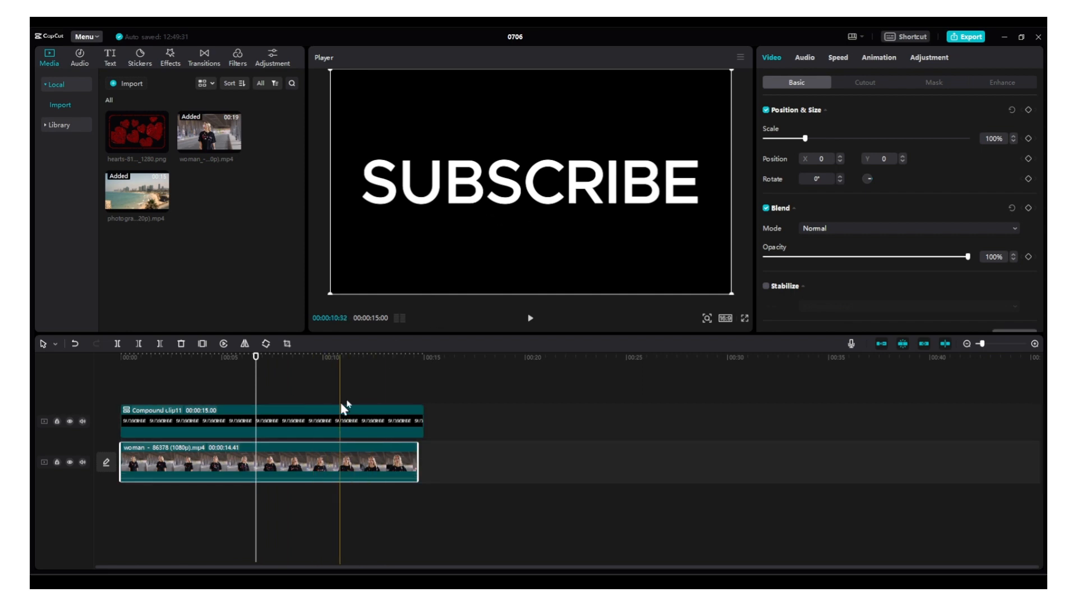
left_click(349, 422)
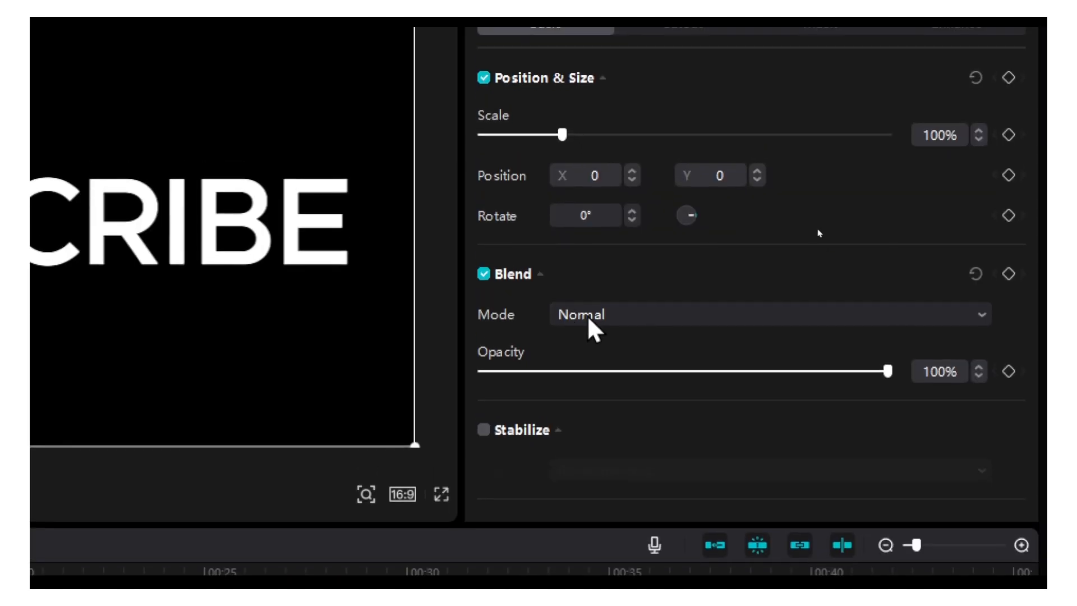
left_click(815, 227)
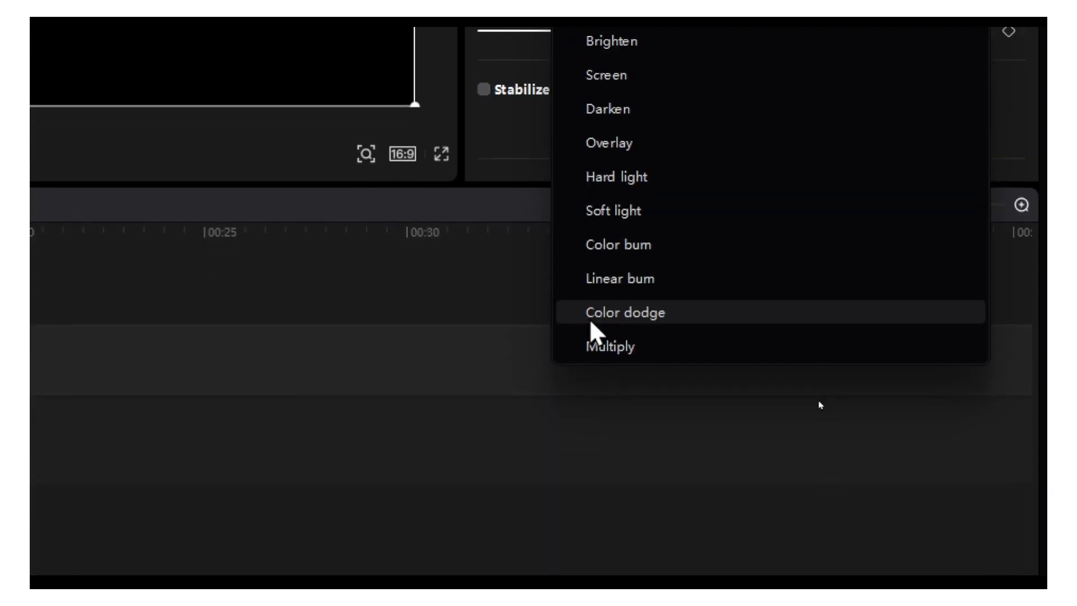
left_click(594, 344)
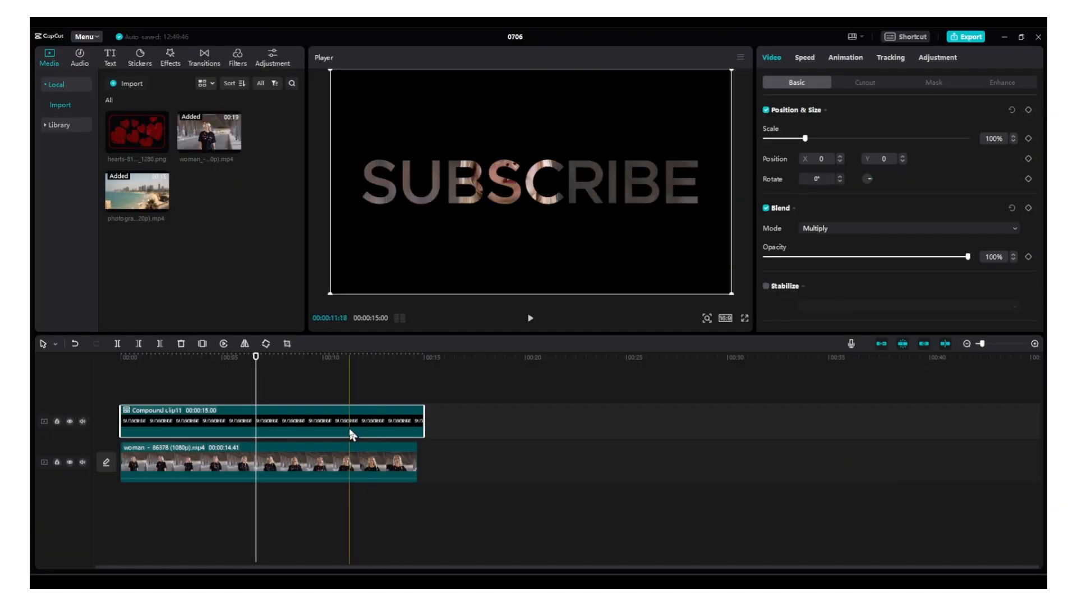
Extend the woman clip to the compound clip's 15-second end and scale the compound clip to 110%
left_click_drag(417, 449, 423, 433)
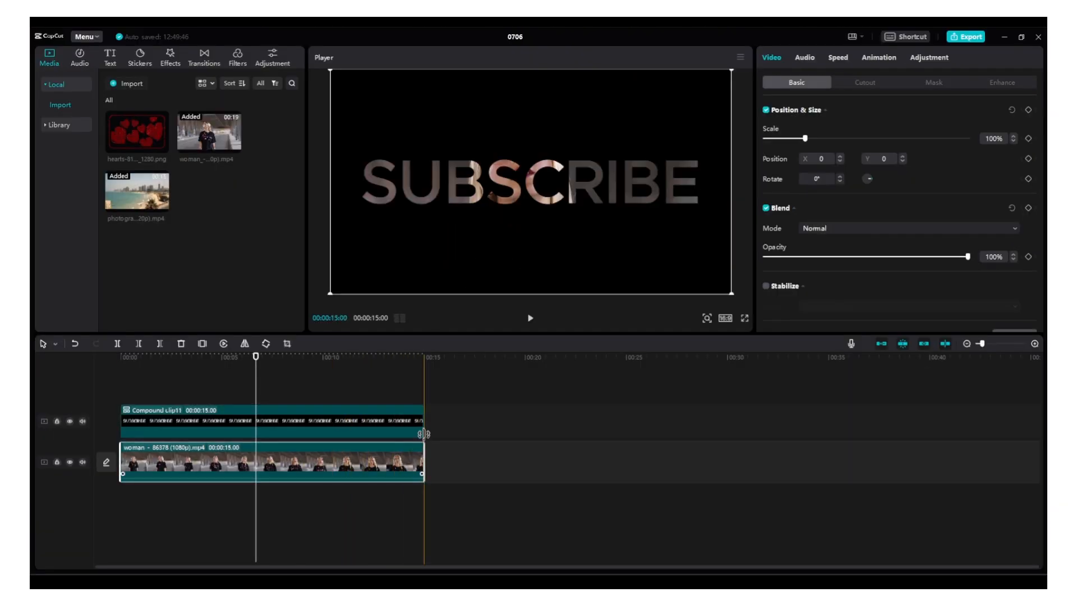
left_click(392, 421)
mouse_move(806, 139)
left_mouse_down()
mouse_move(886, 140)
mouse_move(809, 140)
left_mouse_up()
left_click(241, 372)
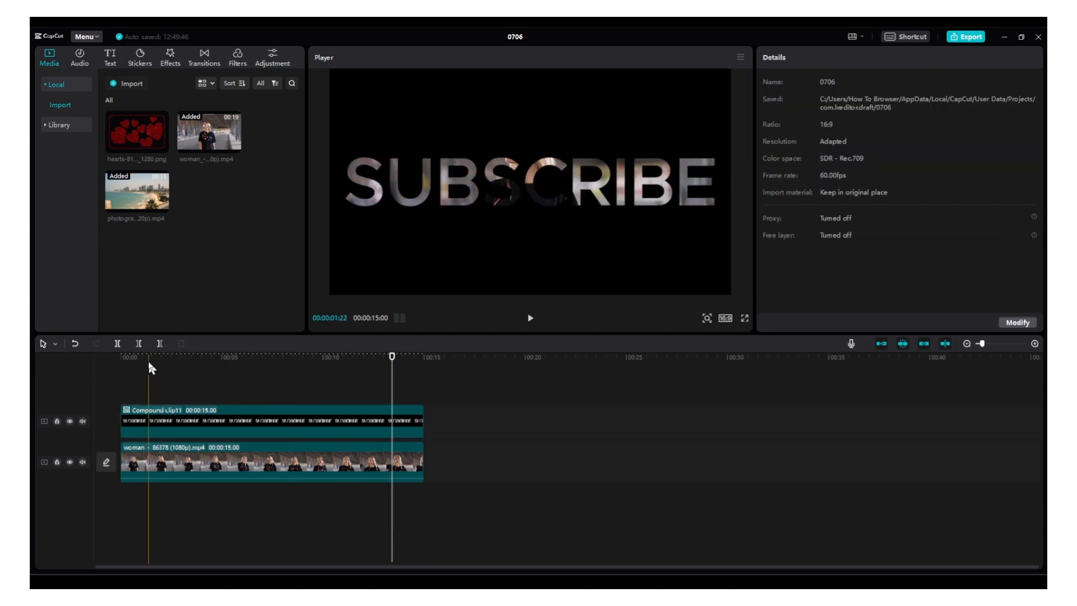
Keyframe the compound clip's position and scale at 00:00, and set its scale to 500% at 00:00:02:18
left_click(122, 358)
left_click(397, 421)
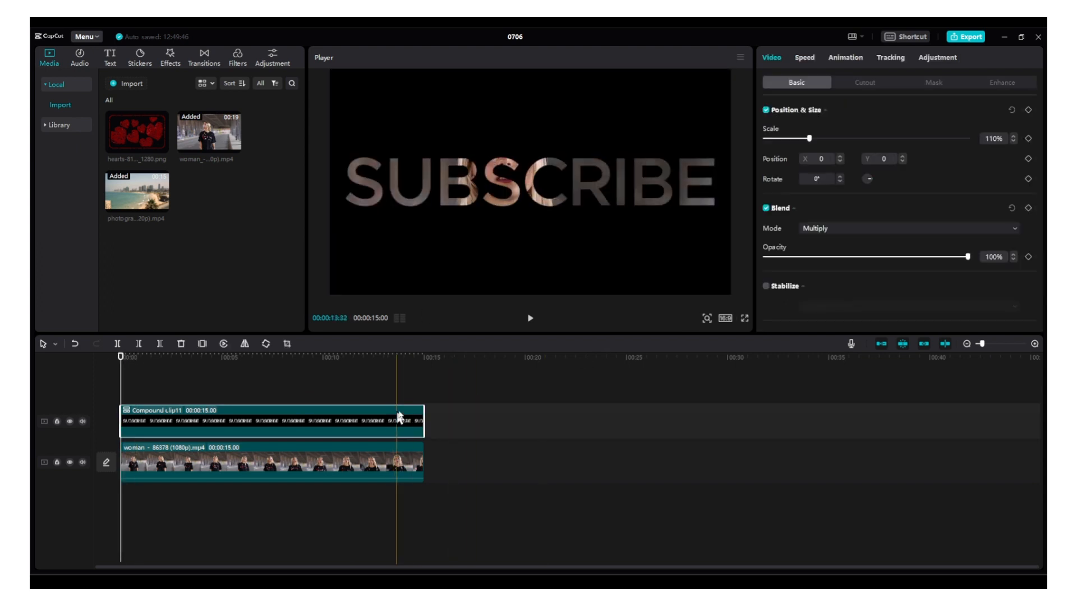
left_click(1028, 160)
left_click_drag(133, 366, 167, 362)
left_click_drag(813, 141, 966, 143)
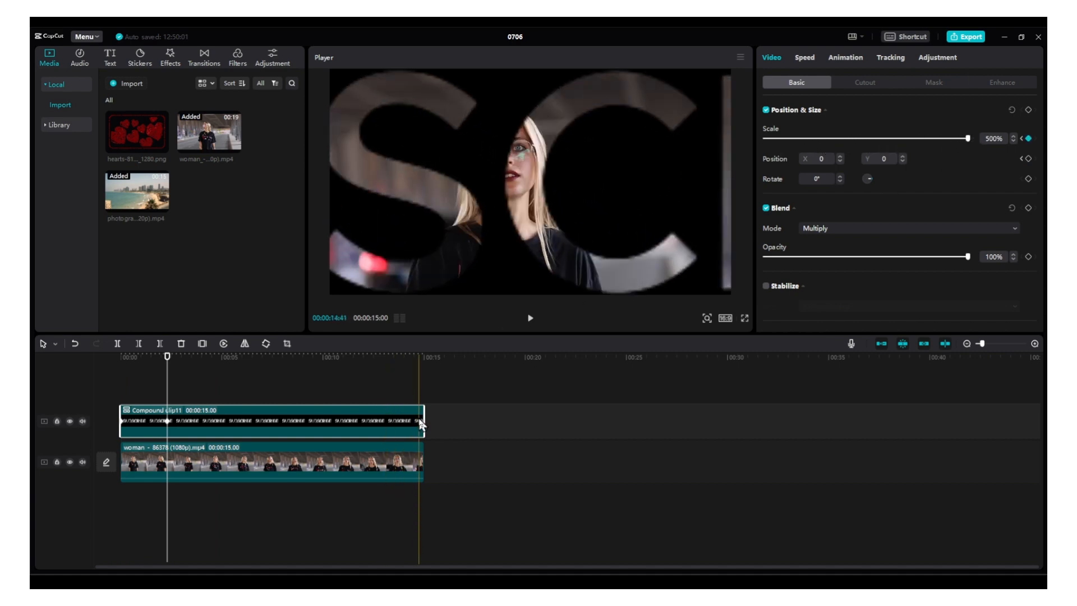
Trim the compound clip's end to just past its last keyframe, at 00:00:02:31, and preview the zoom from the start
left_click_drag(423, 418, 171, 421)
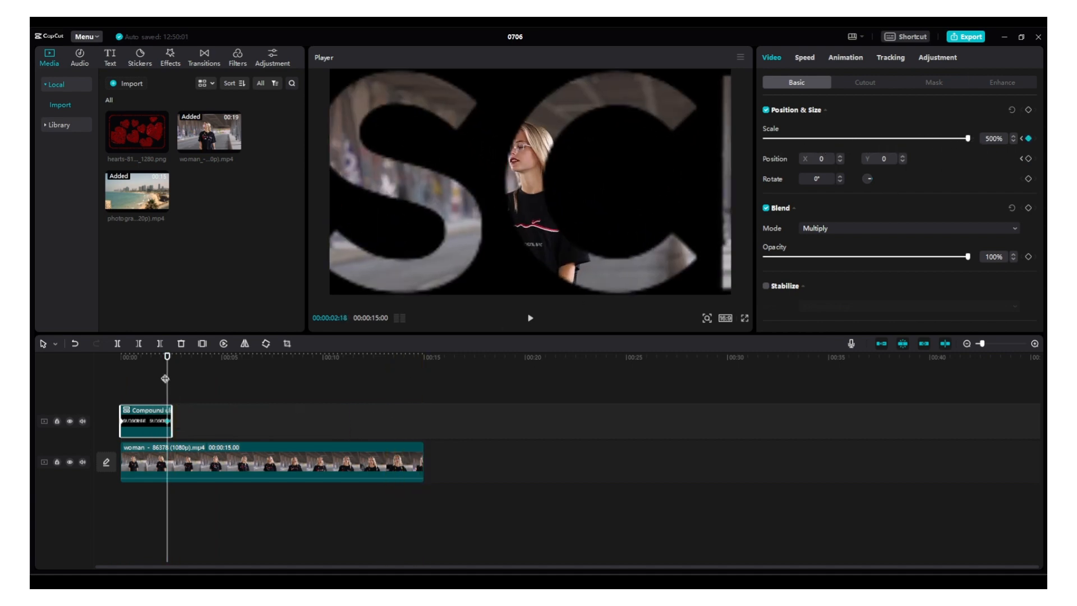
left_click_drag(166, 361, 121, 363)
key("space")
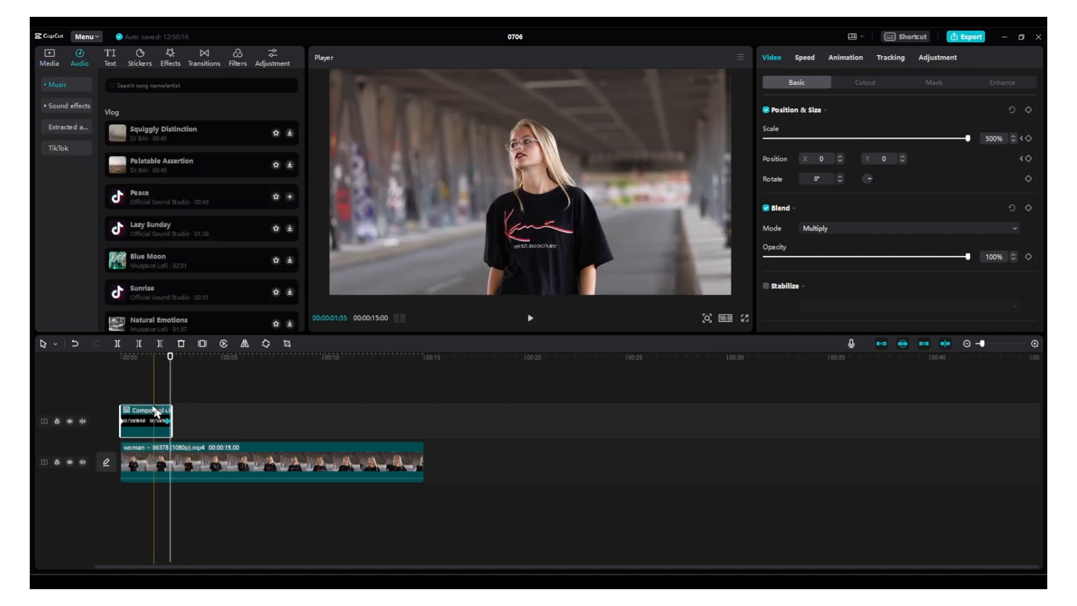
left_click(142, 360)
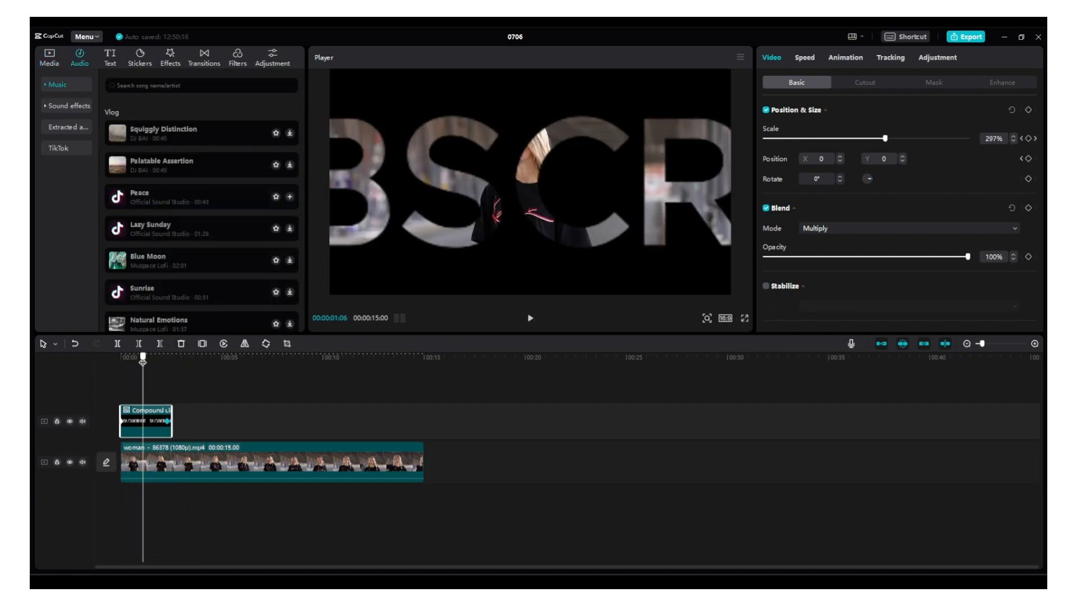
left_click(54, 65)
left_click(116, 367)
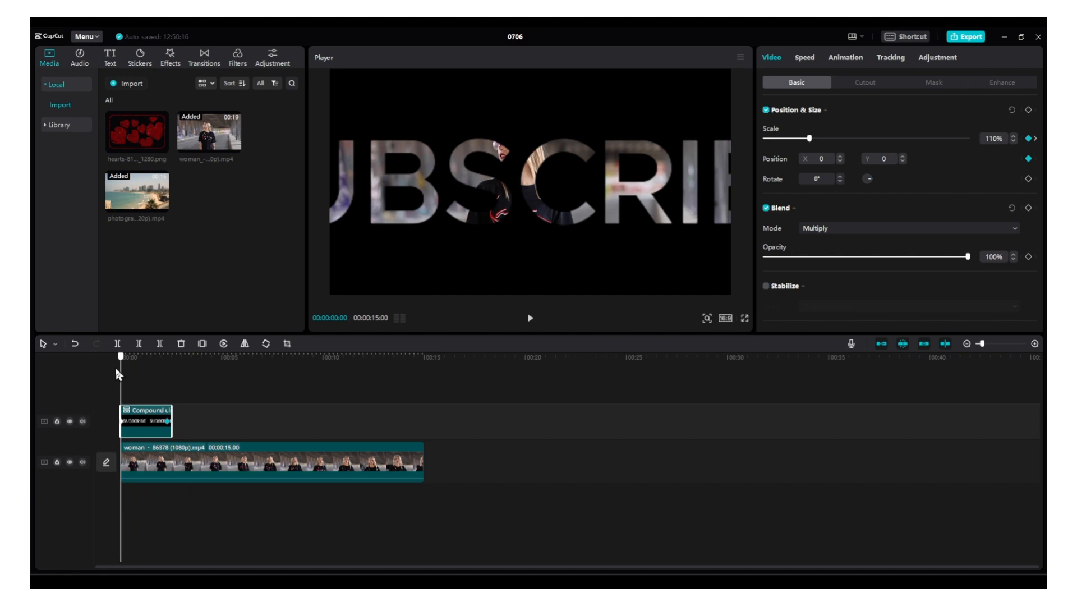
Show the compound clip's keyframe graph, expand Scale and apply a smooth curve with an adjustable handle to its last keyframe
left_click(144, 410)
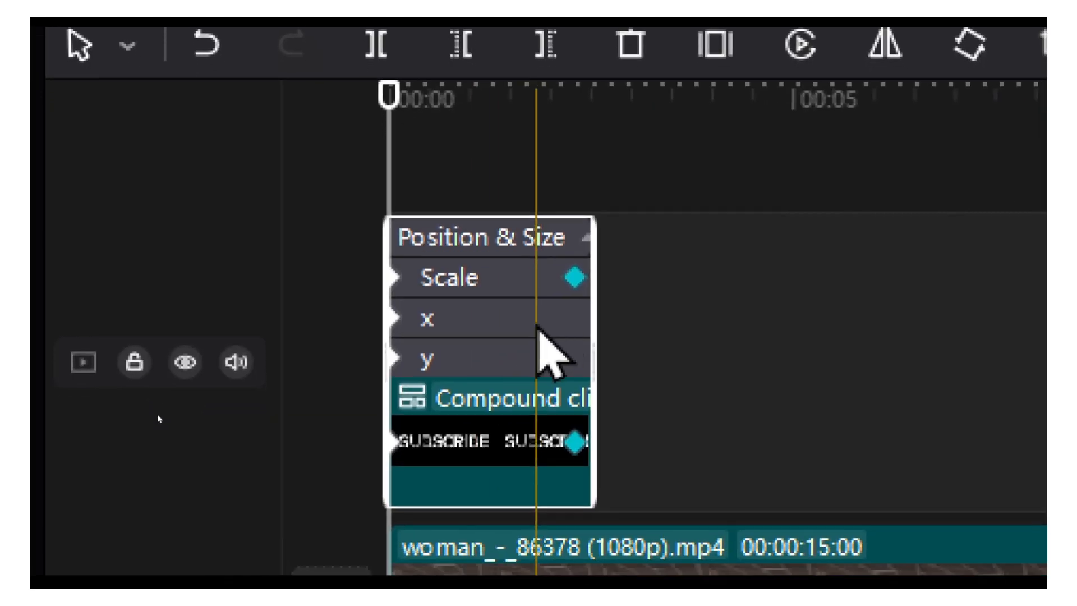
scroll(275, 314, "up", 5)
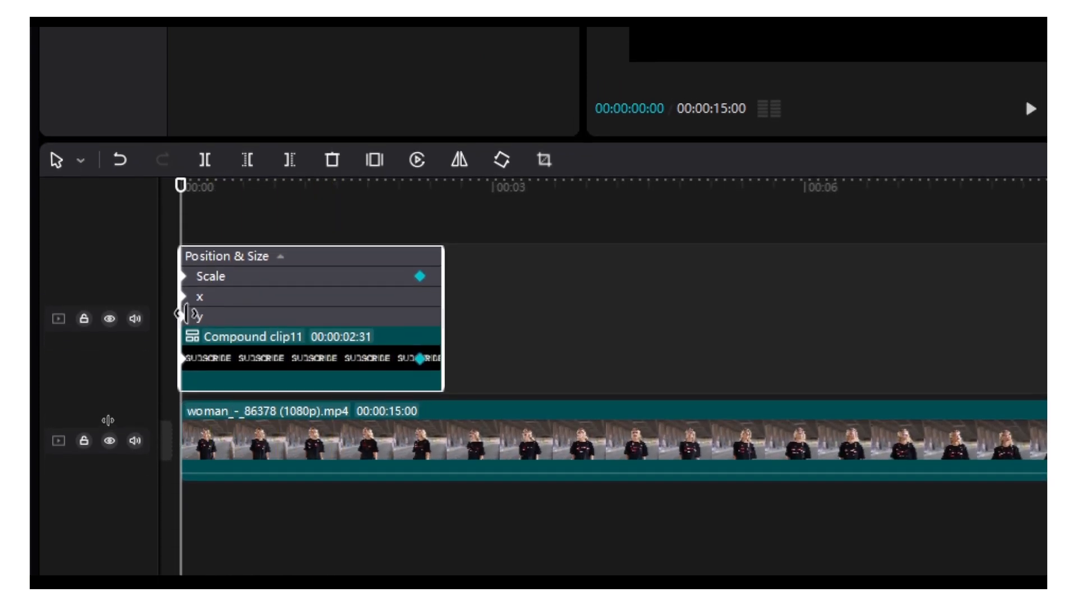
left_click(183, 335)
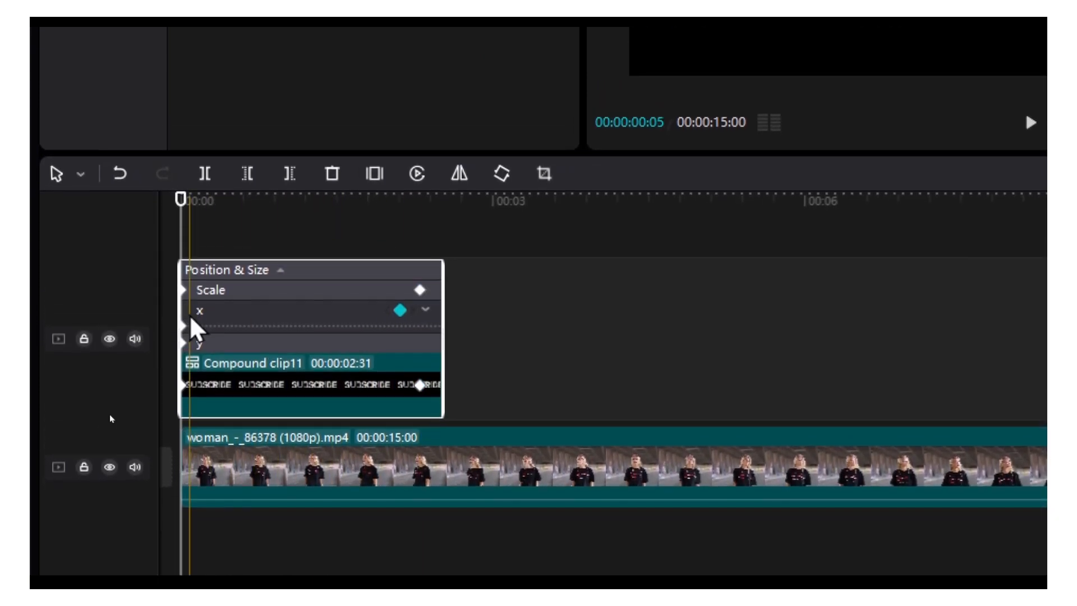
left_click(426, 298)
left_click(422, 317)
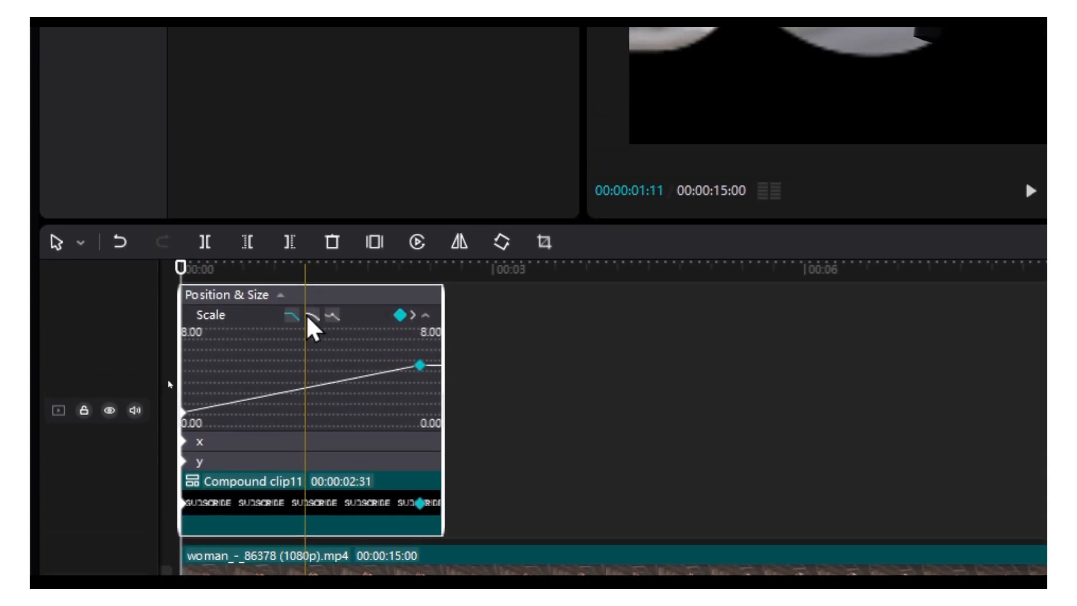
left_click(311, 270)
left_click(332, 315)
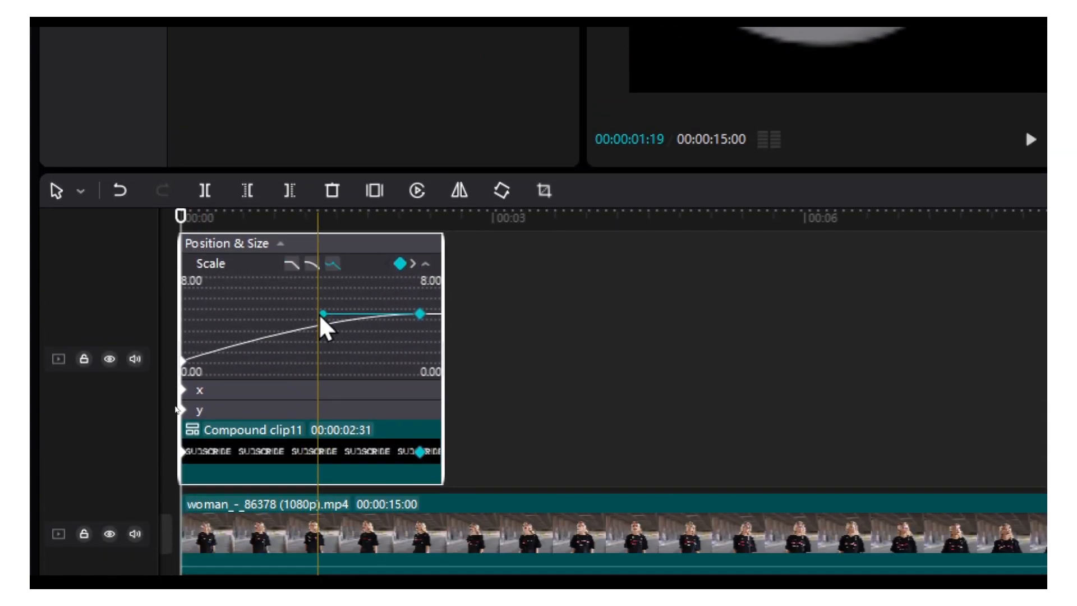
Try bending the Scale curve upward so it rises above its end value, and preview the zoom from the start
mouse_move(323, 367)
left_mouse_down()
mouse_move(325, 339)
mouse_move(337, 383)
left_mouse_up()
left_click_drag(337, 317, 373, 231)
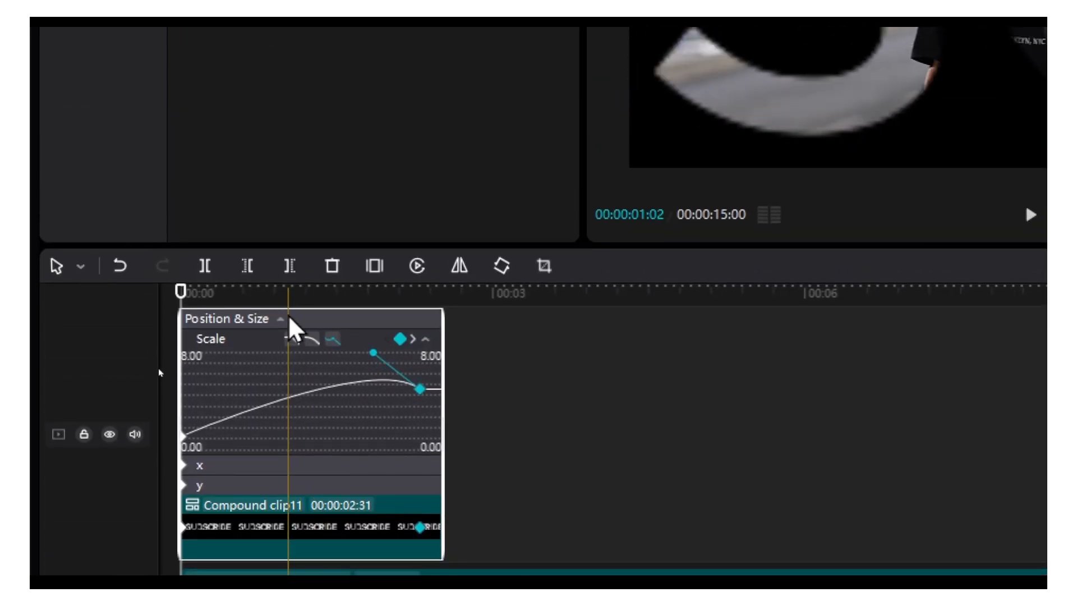
left_click_drag(247, 291, 178, 292)
key("space")
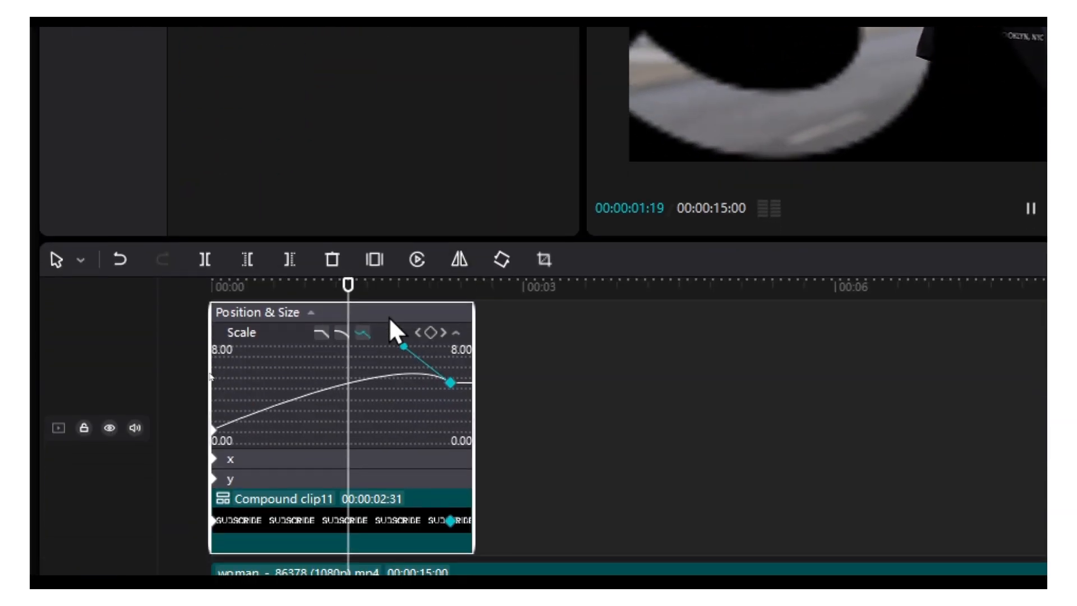
key("space")
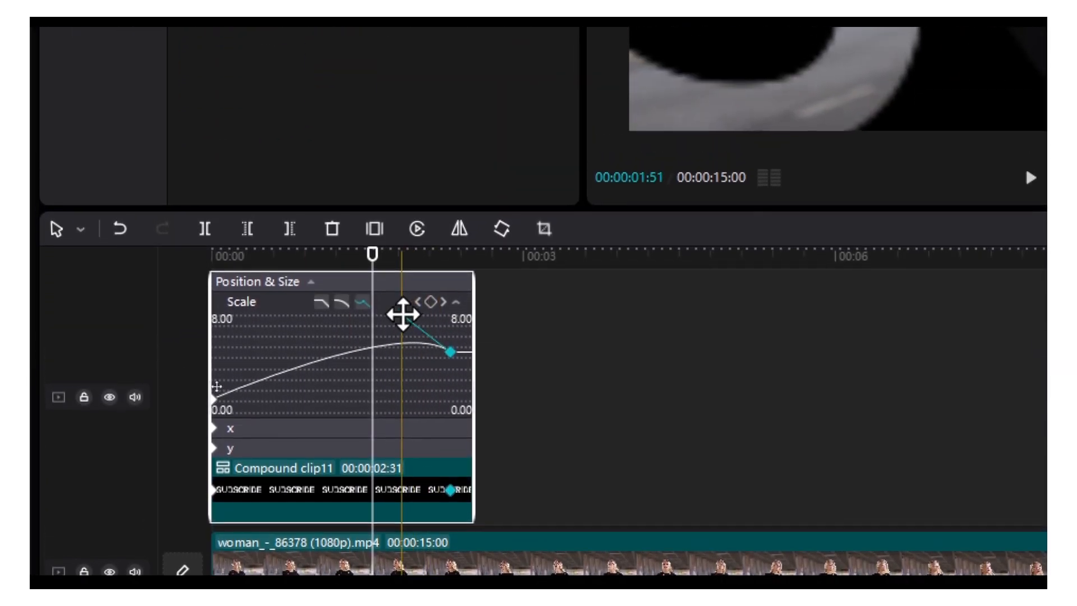
Pull the last Scale keyframe's handle down so the zoom starts slowly and accelerates at the end, and preview it
left_click_drag(404, 297, 459, 435)
left_click_drag(373, 263, 133, 256)
key("space")
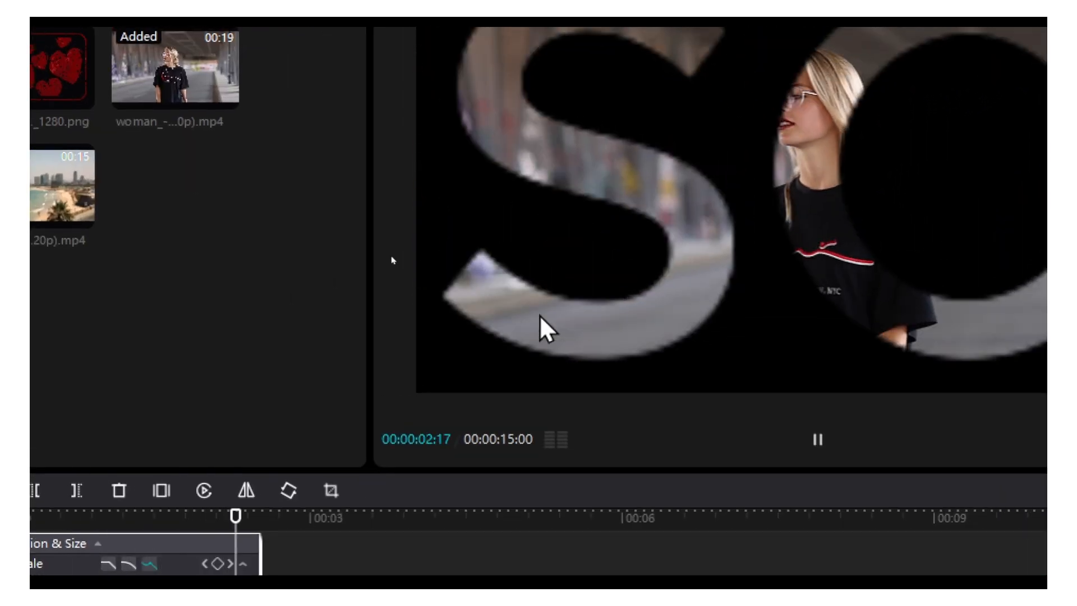
key("space")
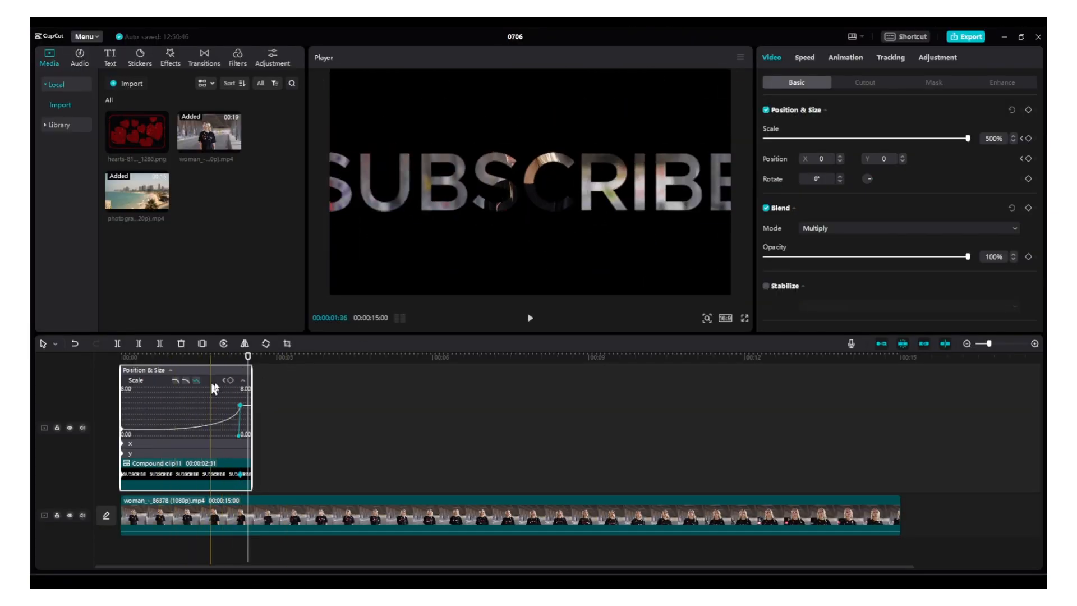
Raise the compound clip's last Scale keyframe to 1000% and on to 9999%, and preview the reveal from the start
left_click(224, 380)
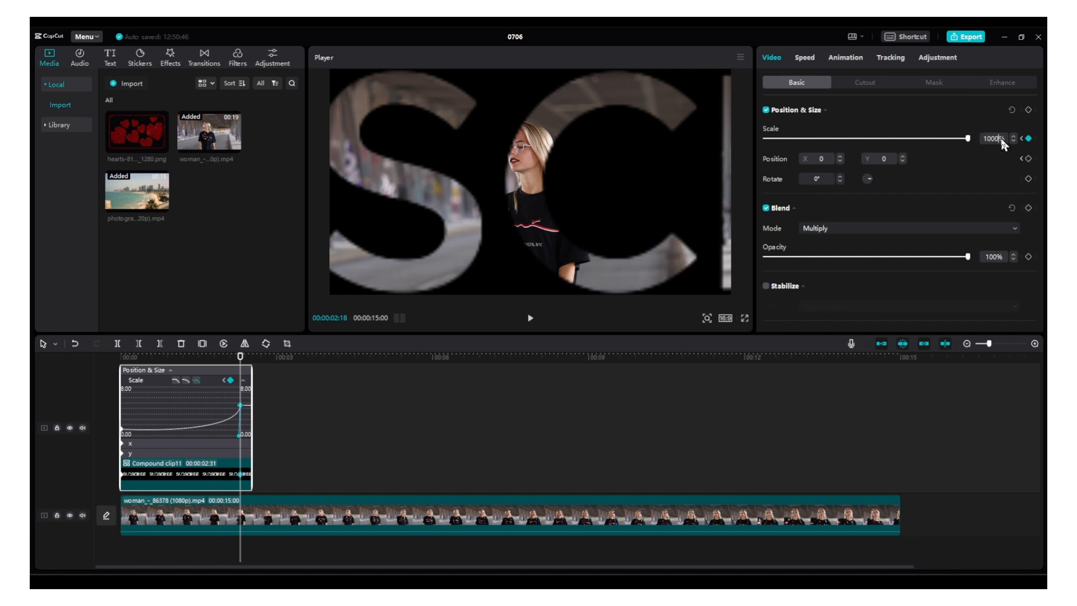
key("Return")
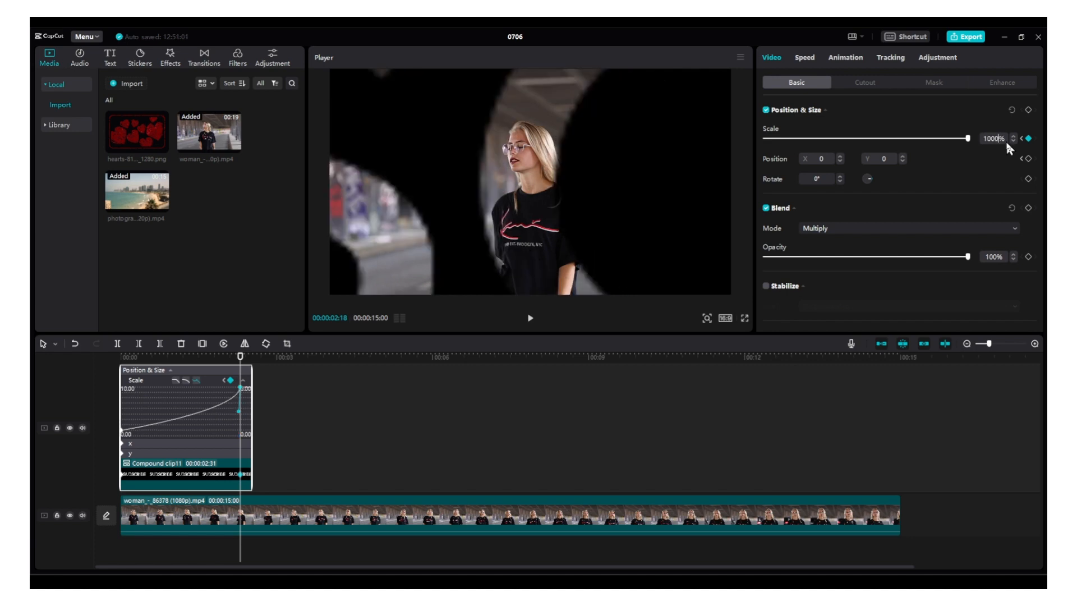
key("Return")
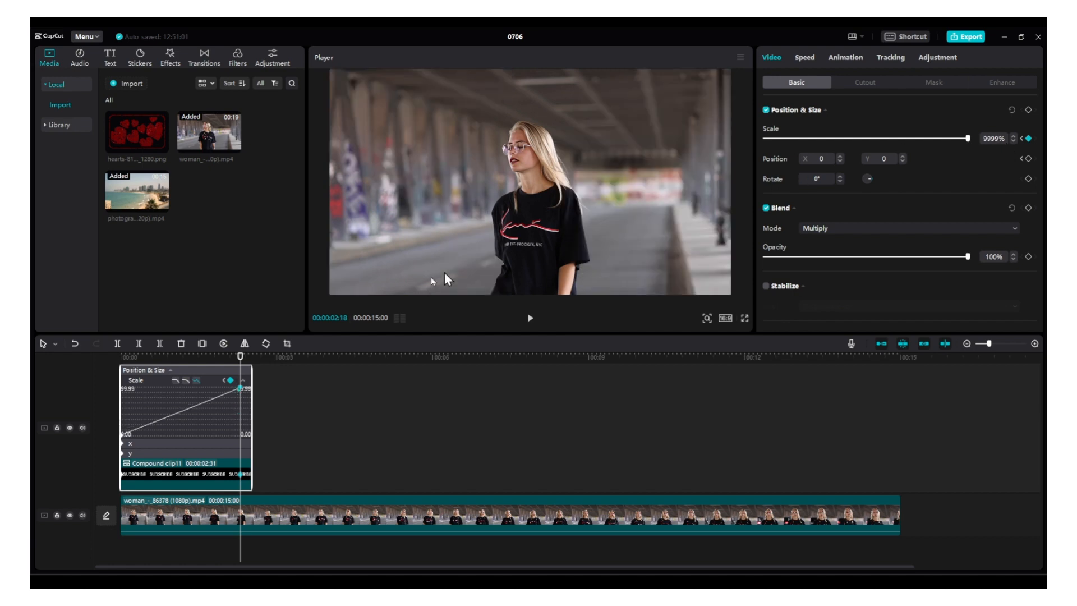
left_click_drag(242, 356, 117, 358)
key("space")
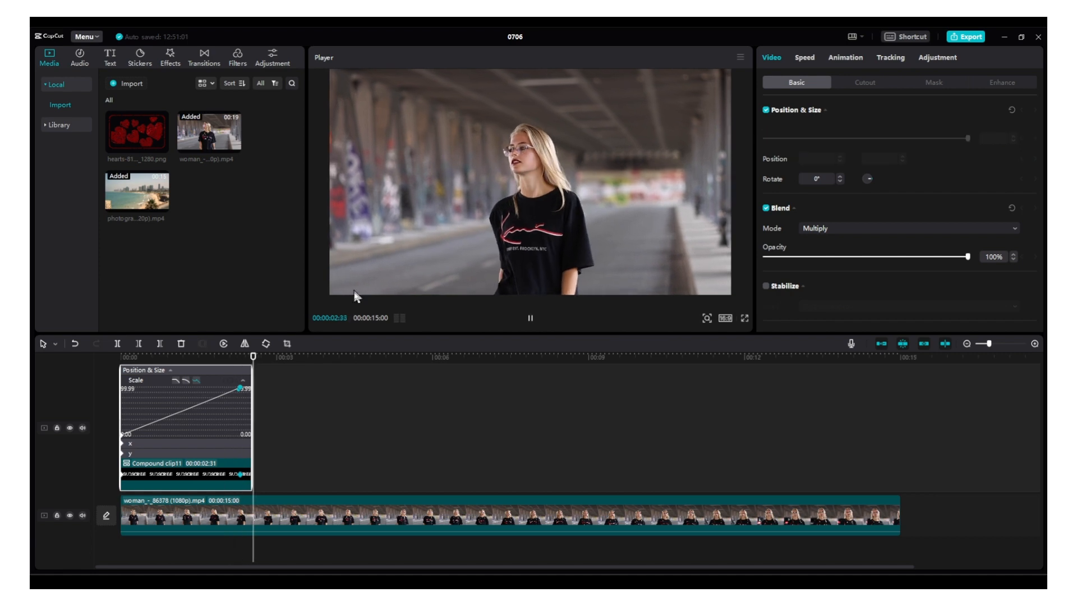
left_click(290, 421)
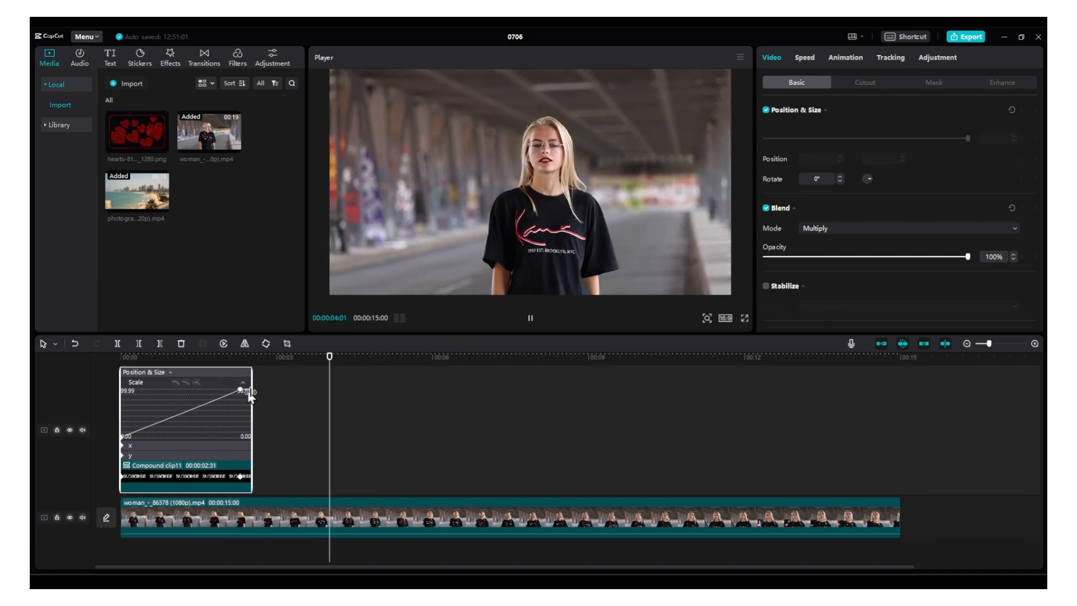
left_click(281, 410)
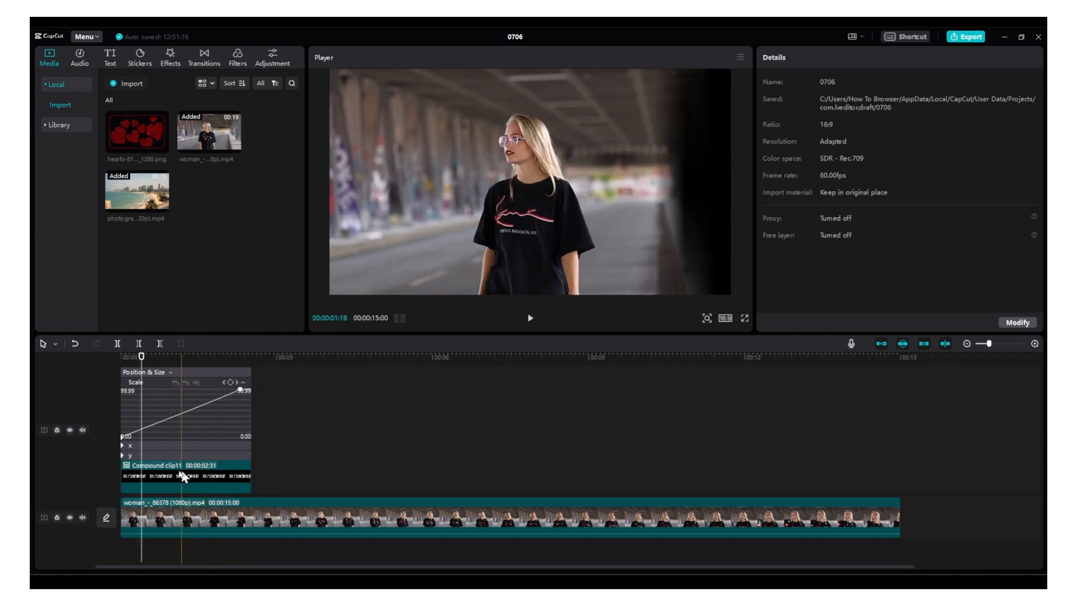
Collapse the compound clip's keyframe graph and play the finished zoom-through text effect from 00:00
left_click(169, 371)
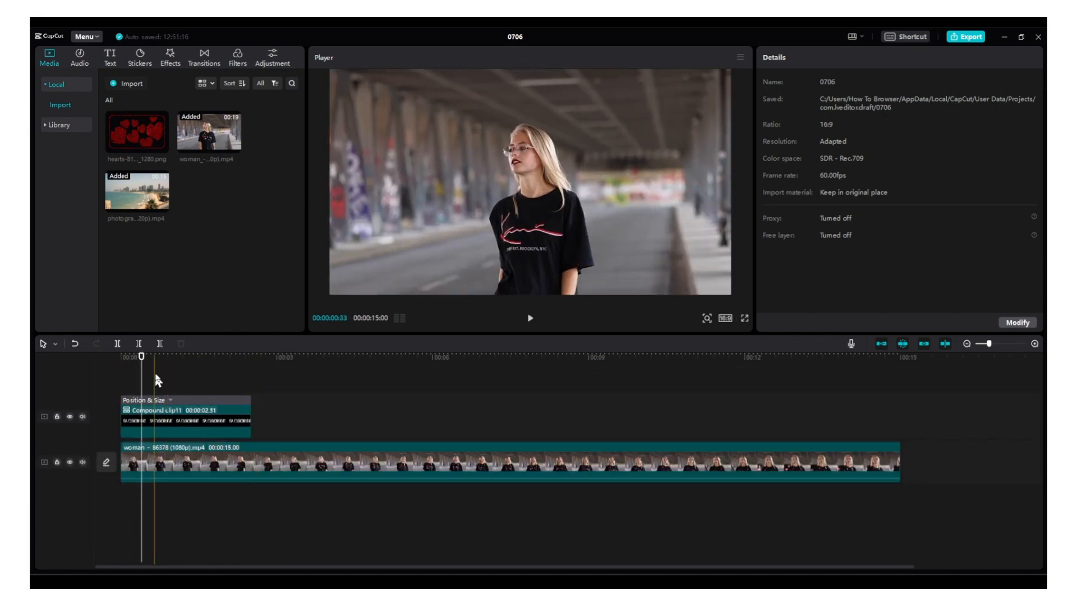
left_click(86, 359)
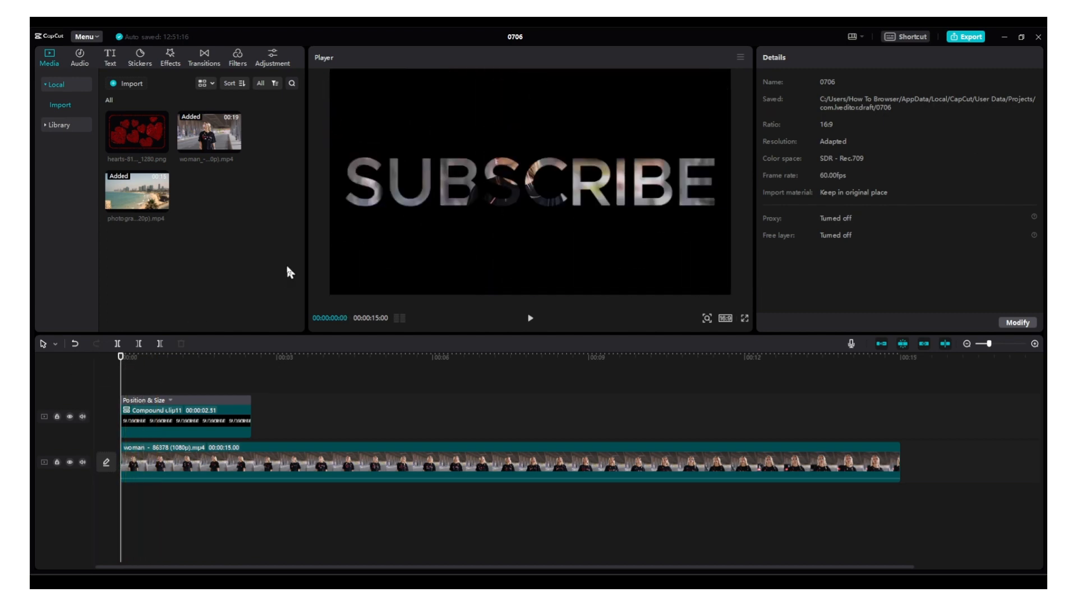
key("space")
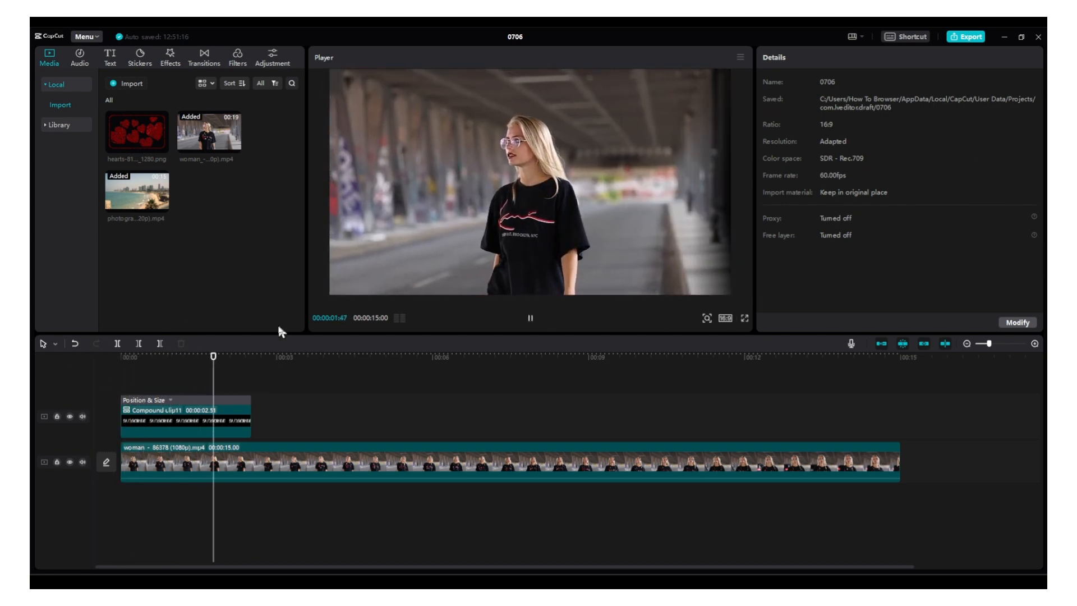
key("space")
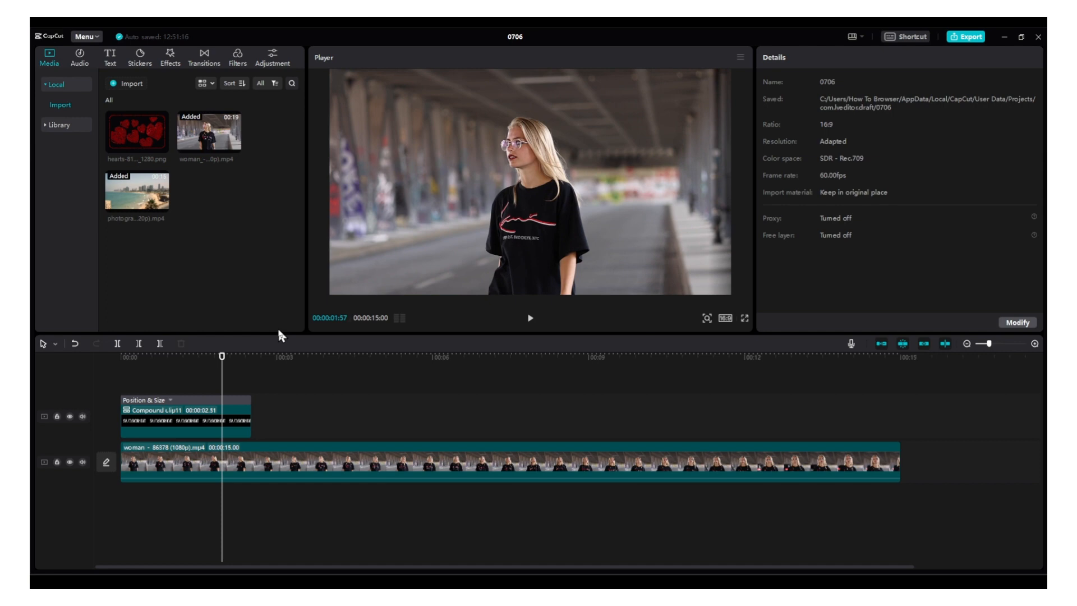